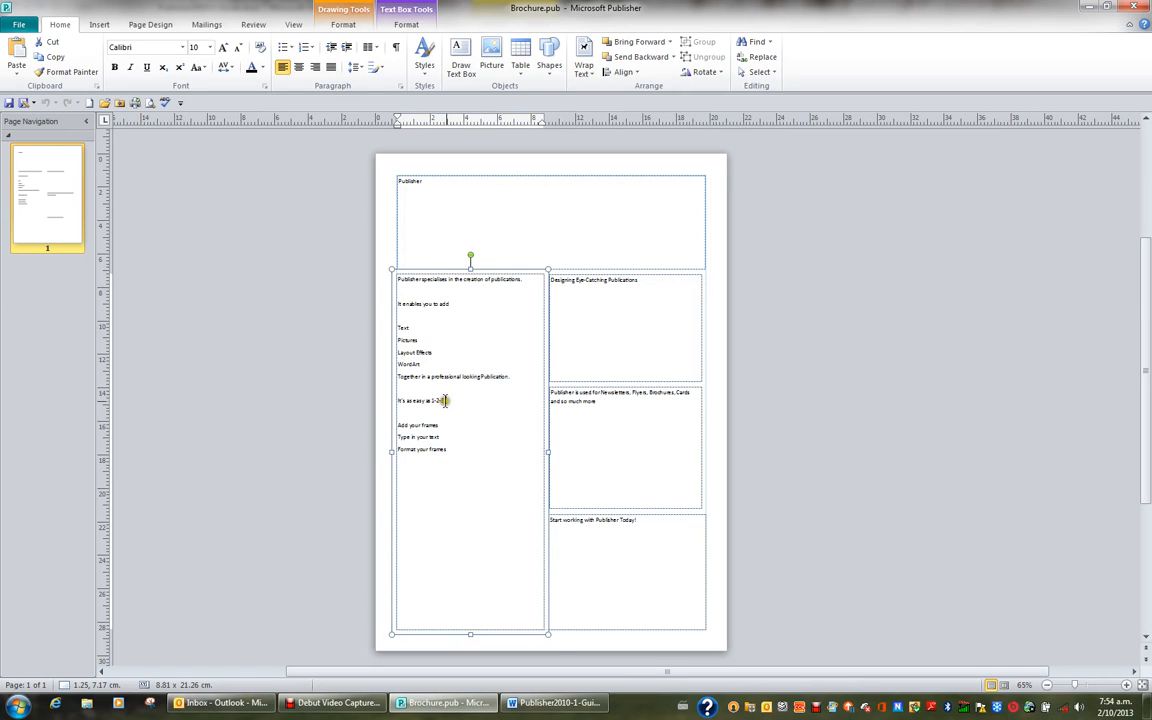
- Format all the text in the tall text box as Arial, size 14
left_click(461, 402)
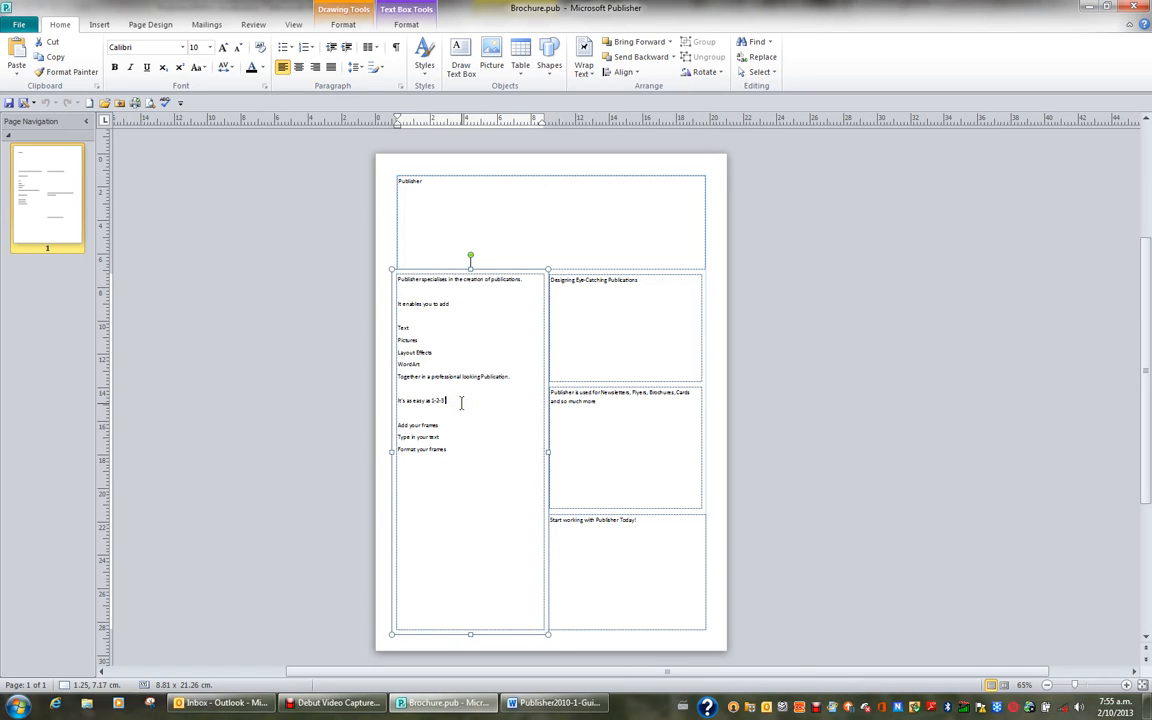
key("ctrl+a")
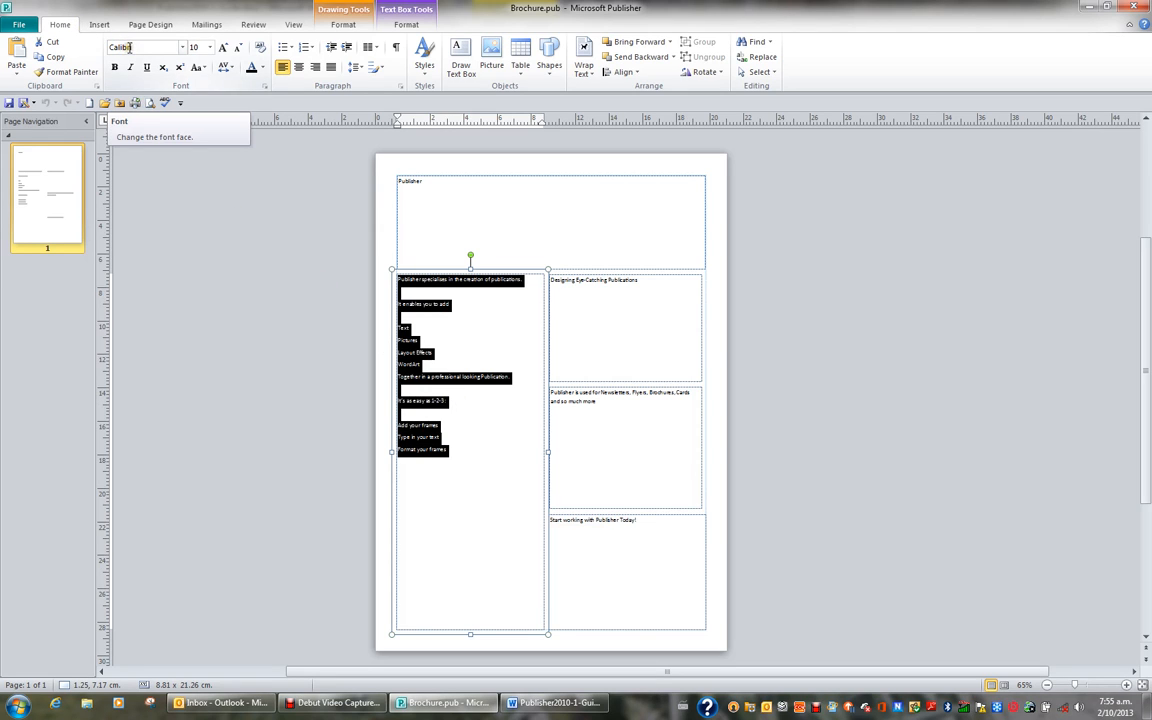
left_click(183, 48)
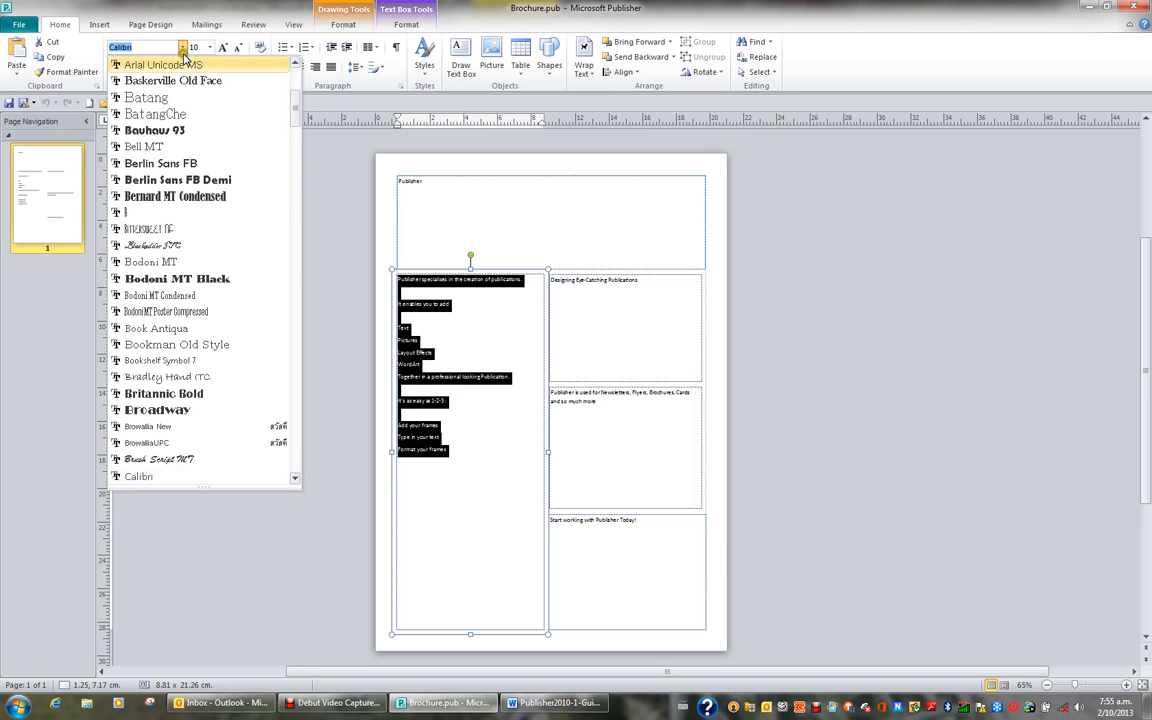
left_click_drag(296, 116, 300, 88)
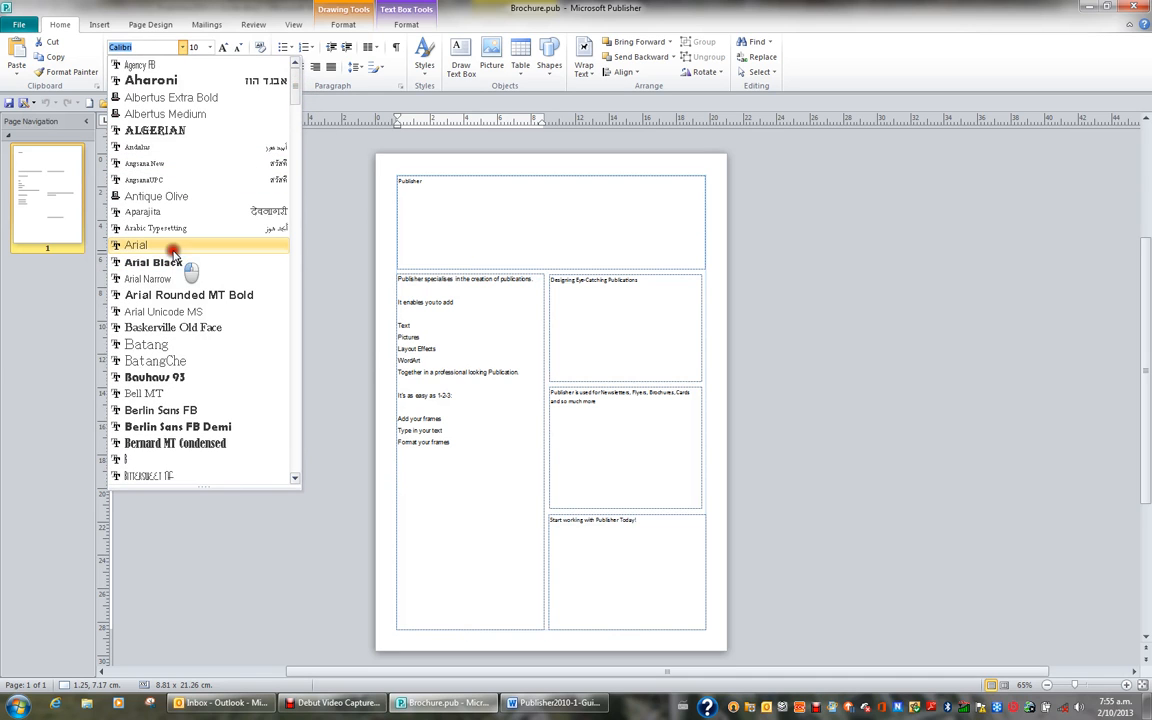
left_click(172, 248)
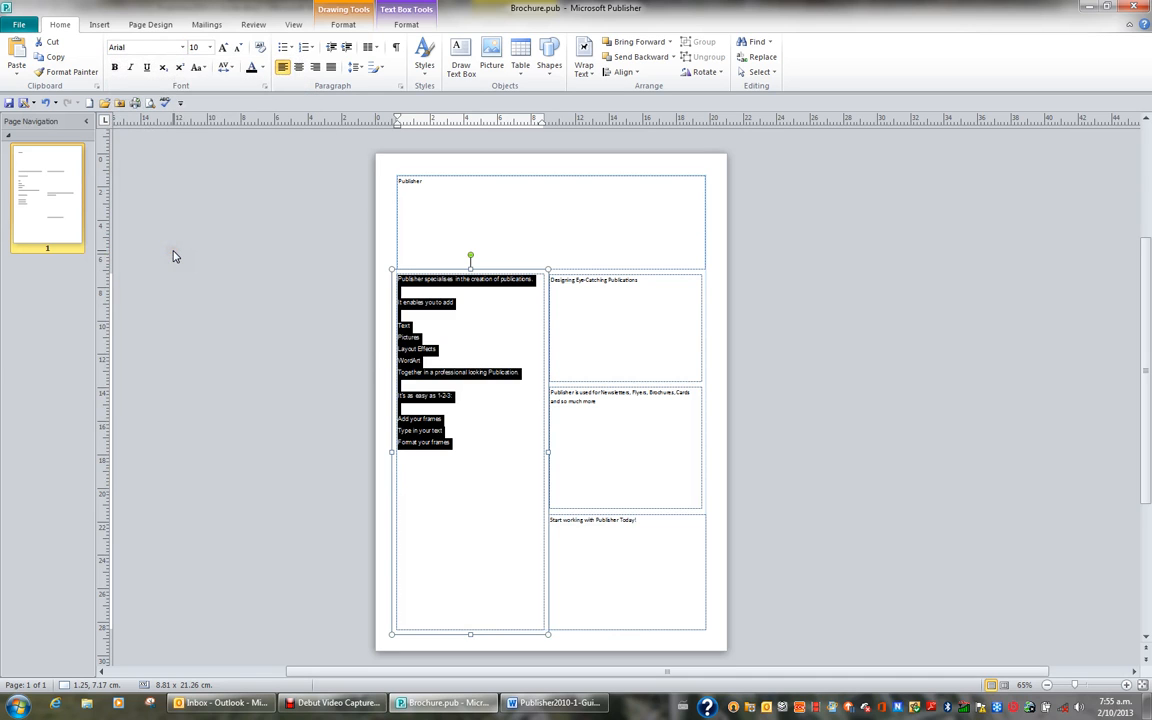
left_click(210, 48)
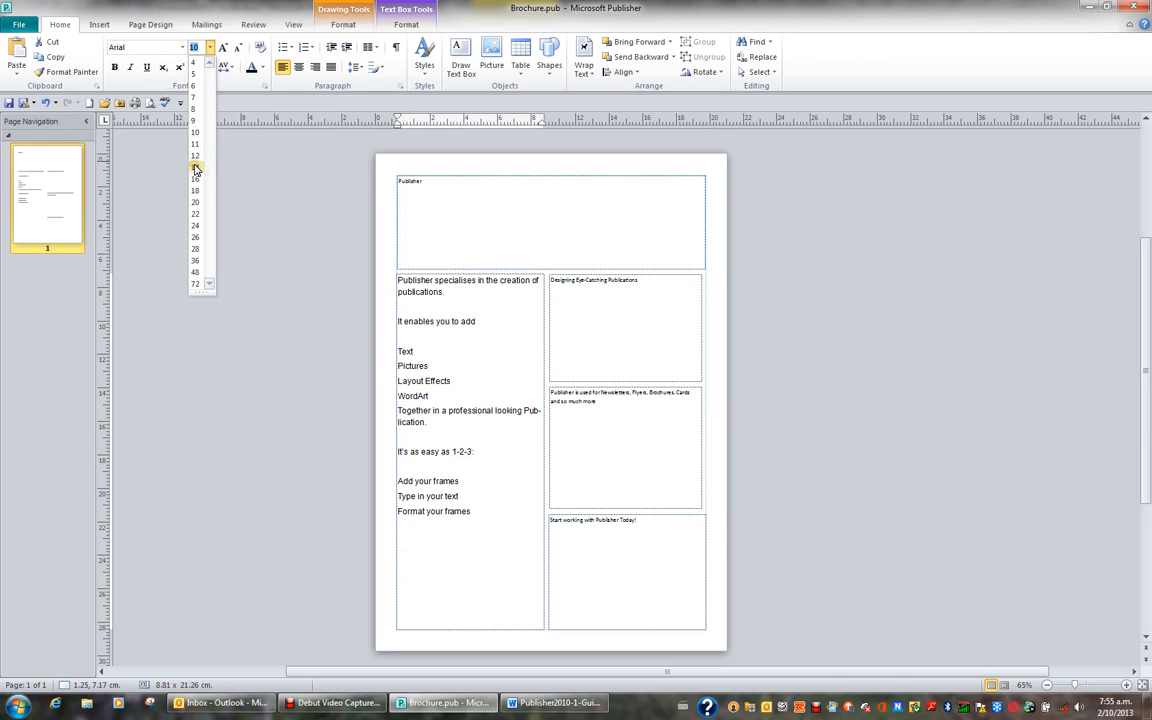
left_click(196, 168)
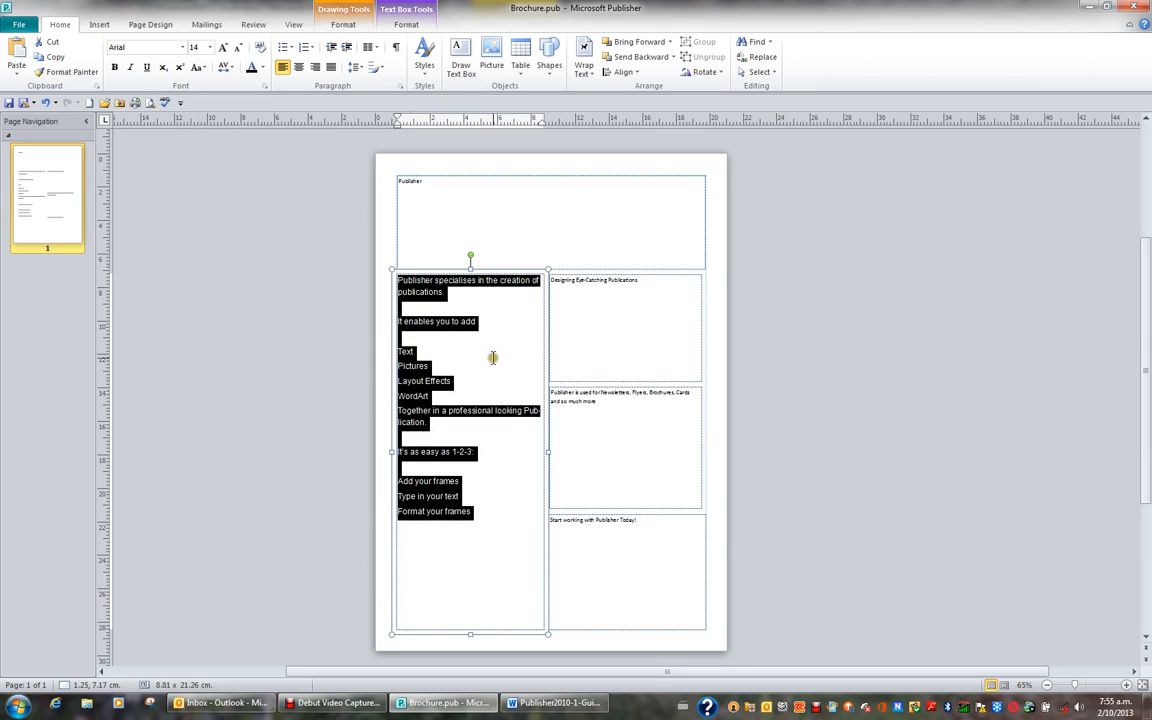
- Select the line "It enables you to add" from its start to its end, and again from its end to its start
left_click(462, 330)
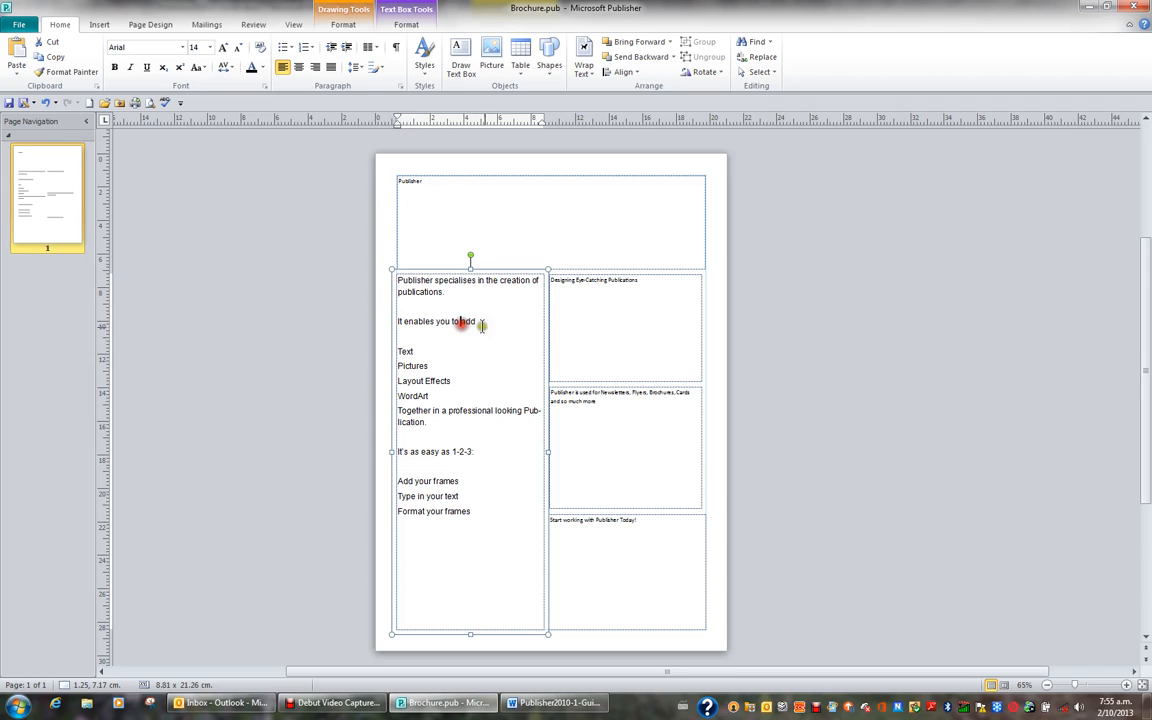
left_click(401, 322)
key("shift+End")
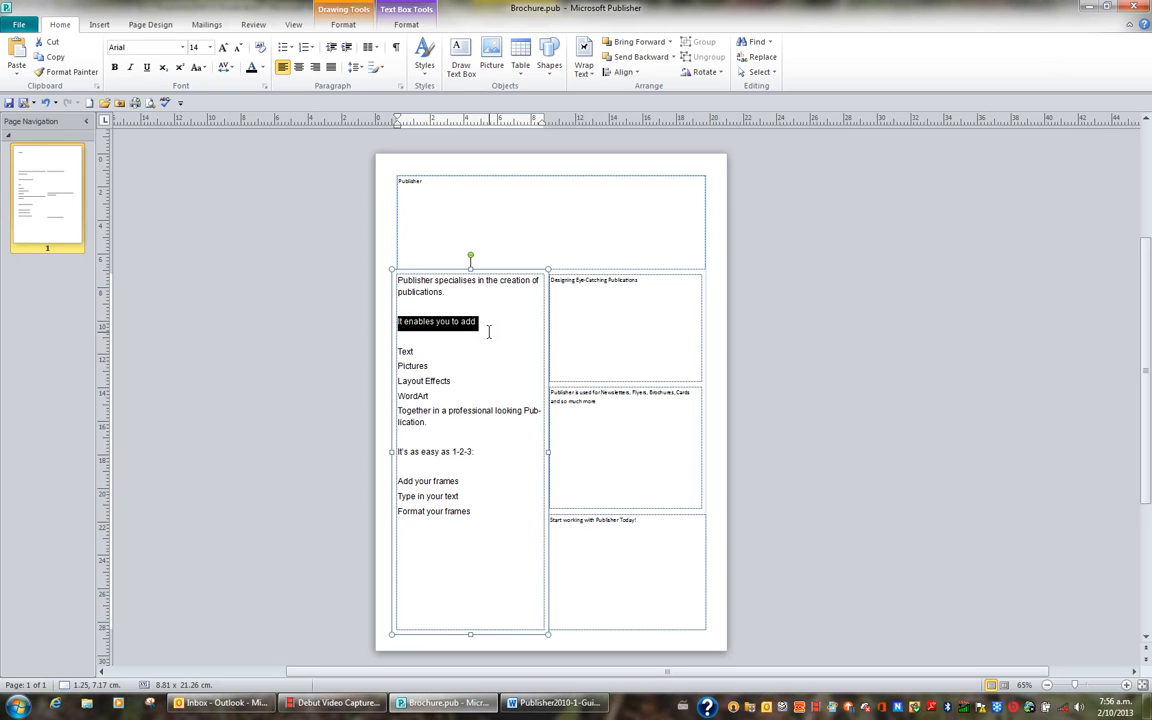
left_click(489, 325)
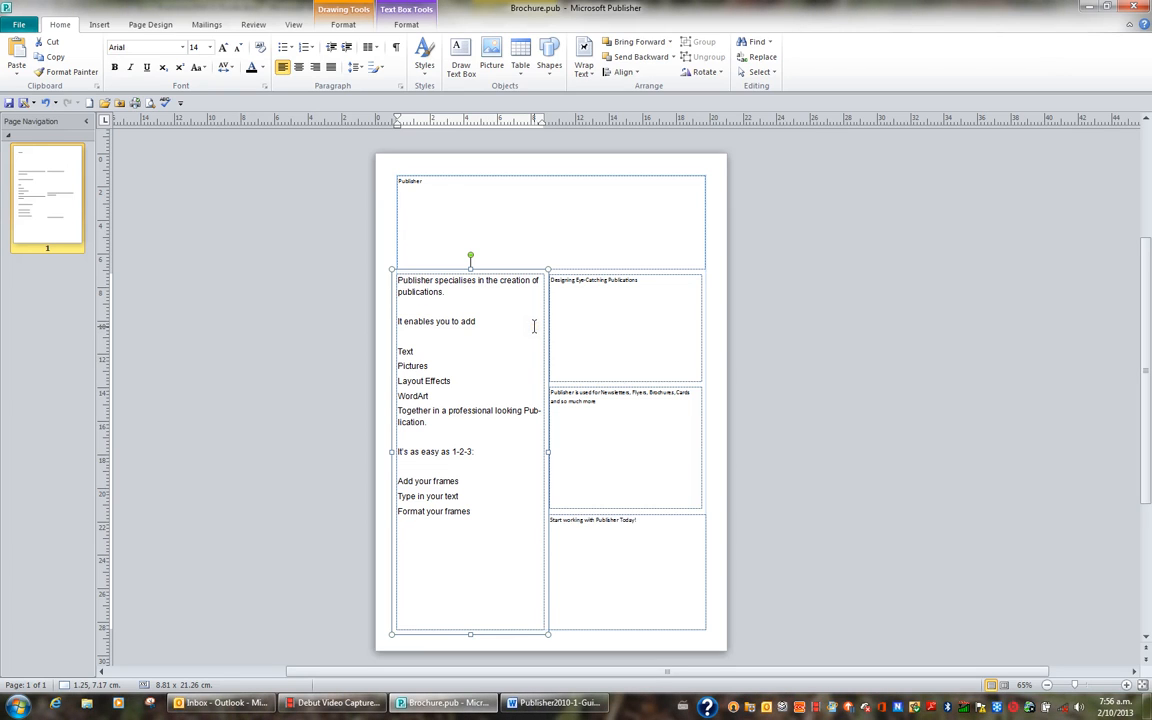
key("shift+Home")
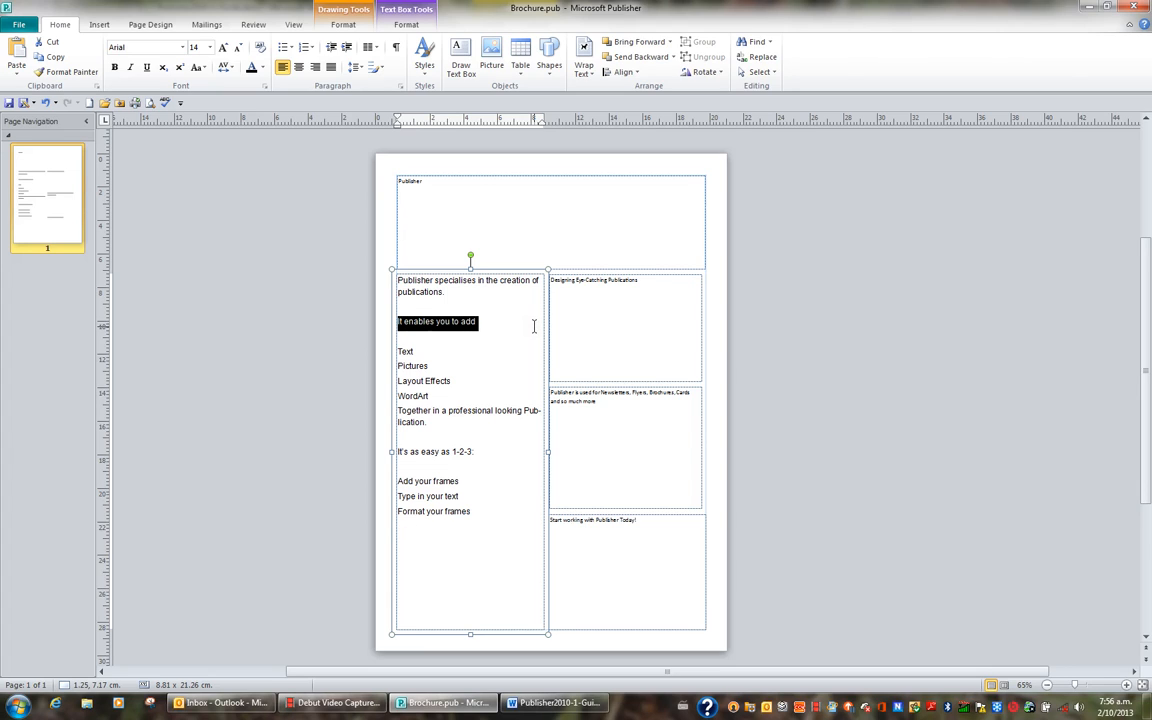
- Select text word by word from "Publisher specialises" at the start of the box through the line "Text"
left_click(408, 281)
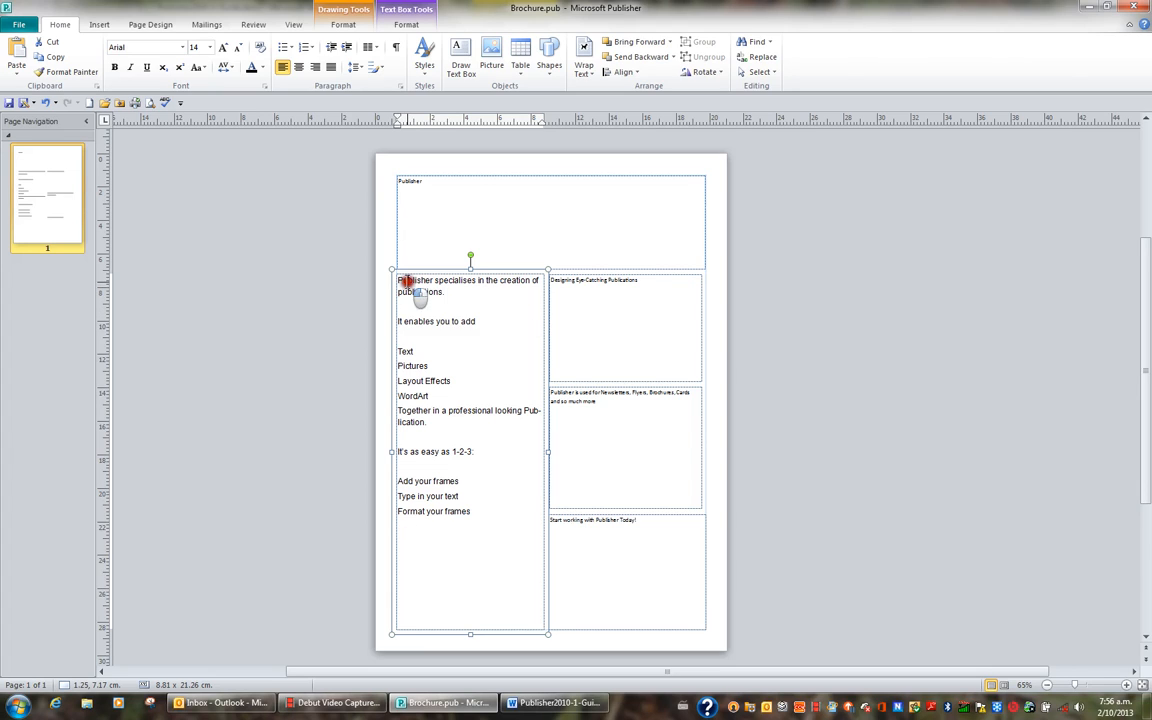
key("Home")
key("ctrl+shift+Right")
key("ctrl+shift+Right")
key("ctrl+shift+Right")
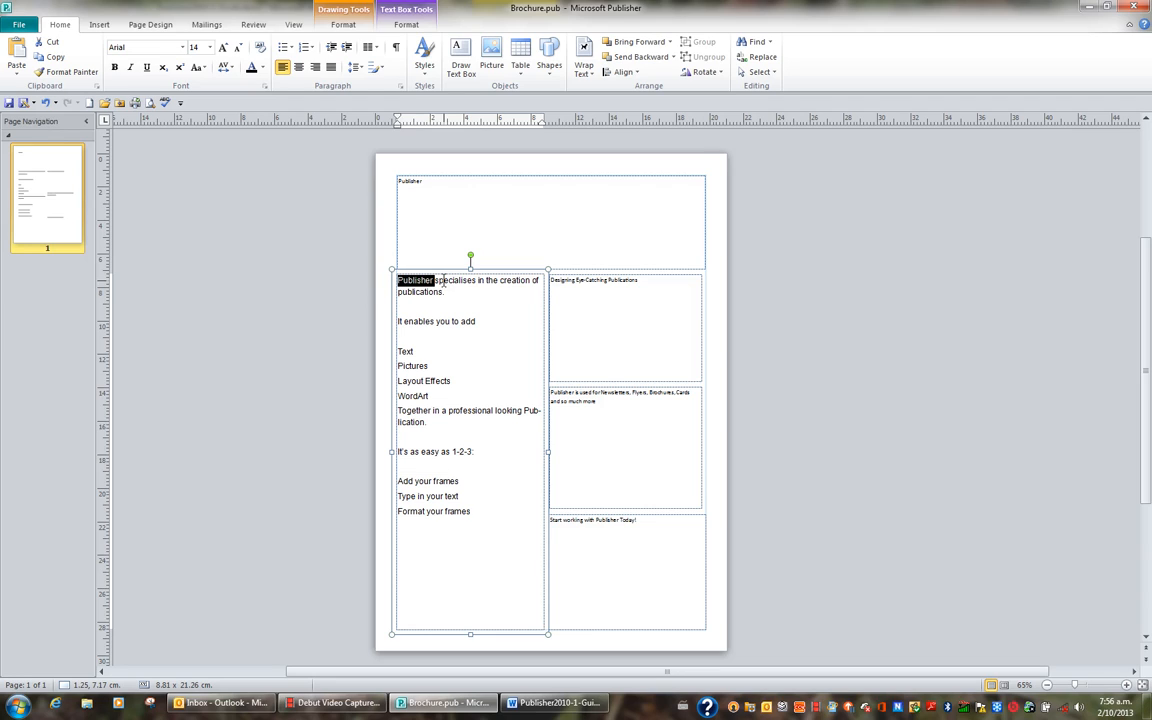
key("ctrl+shift+Right")
key("ctrl+shift+Right")
key("ctrl+shift+Right")
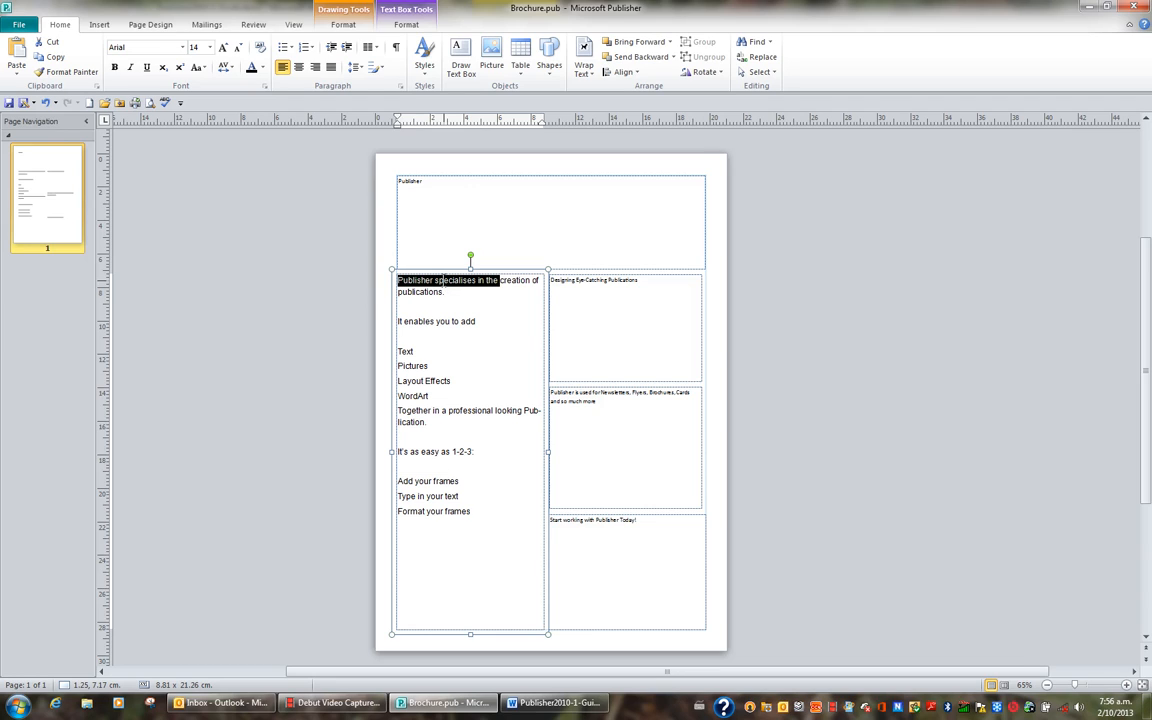
key("ctrl+shift+Right")
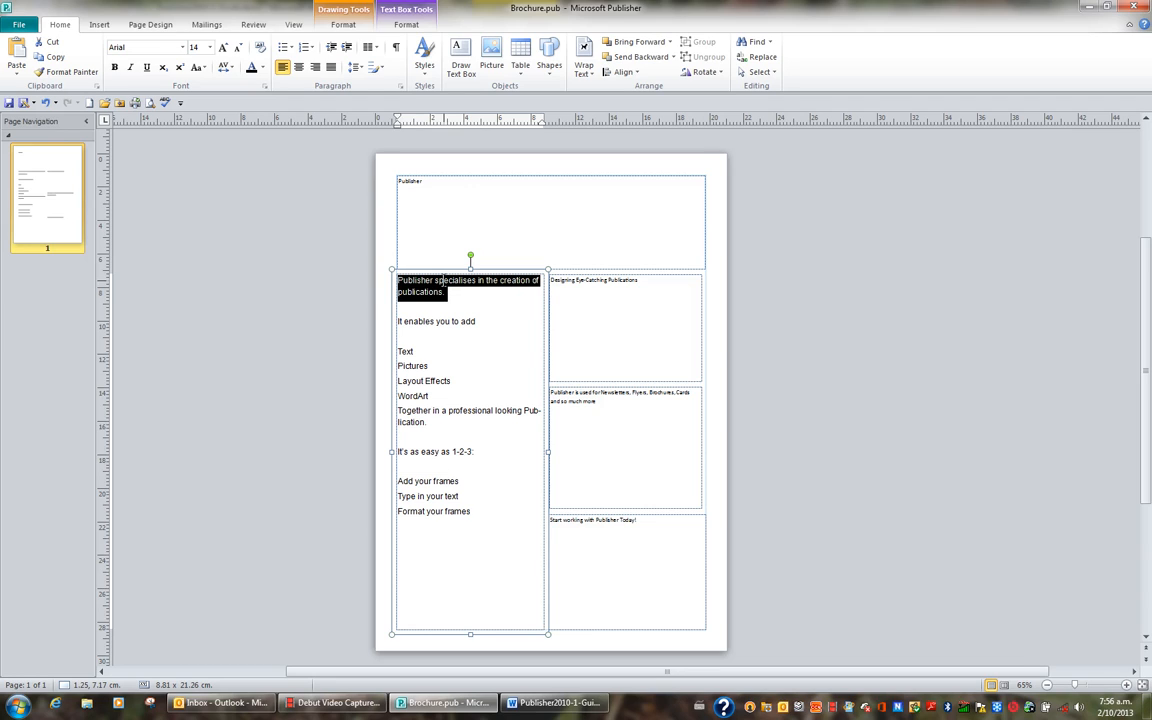
key("ctrl+shift+Right")
key("ctrl+shift+Right")
key("ctrl+shift+Right")
key("ctrl+shift+Right")
key("ctrl+shift+Right")
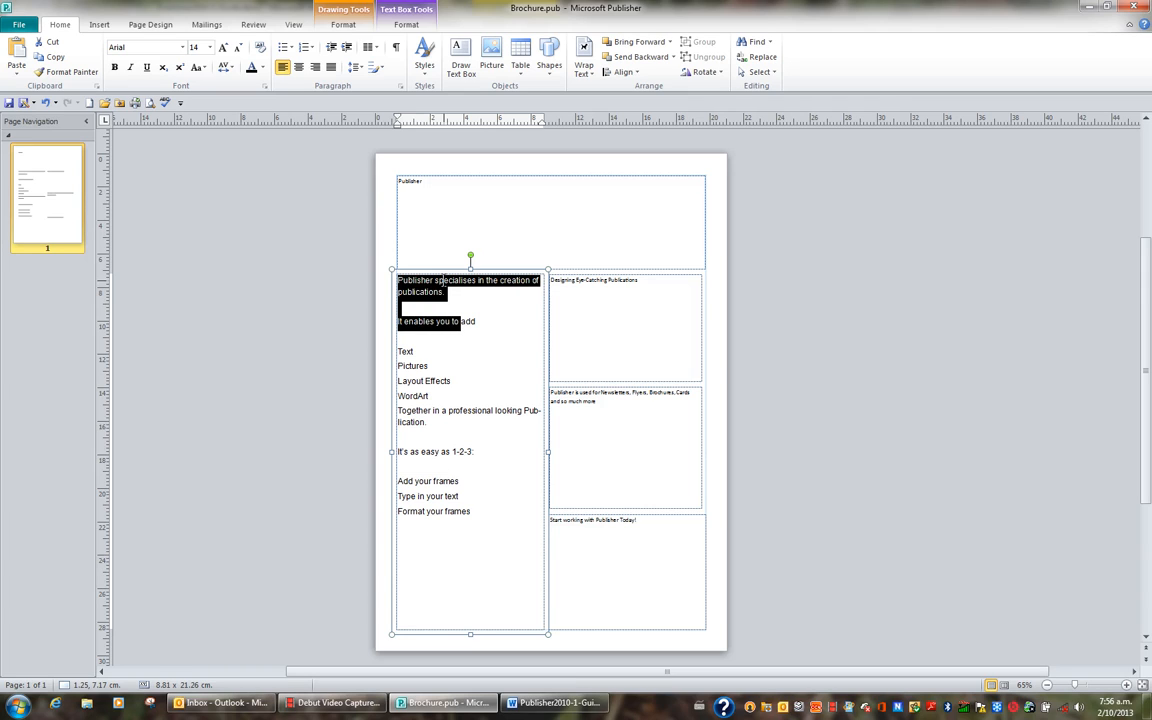
key("ctrl+shift+Right")
key("ctrl+shift+Right")
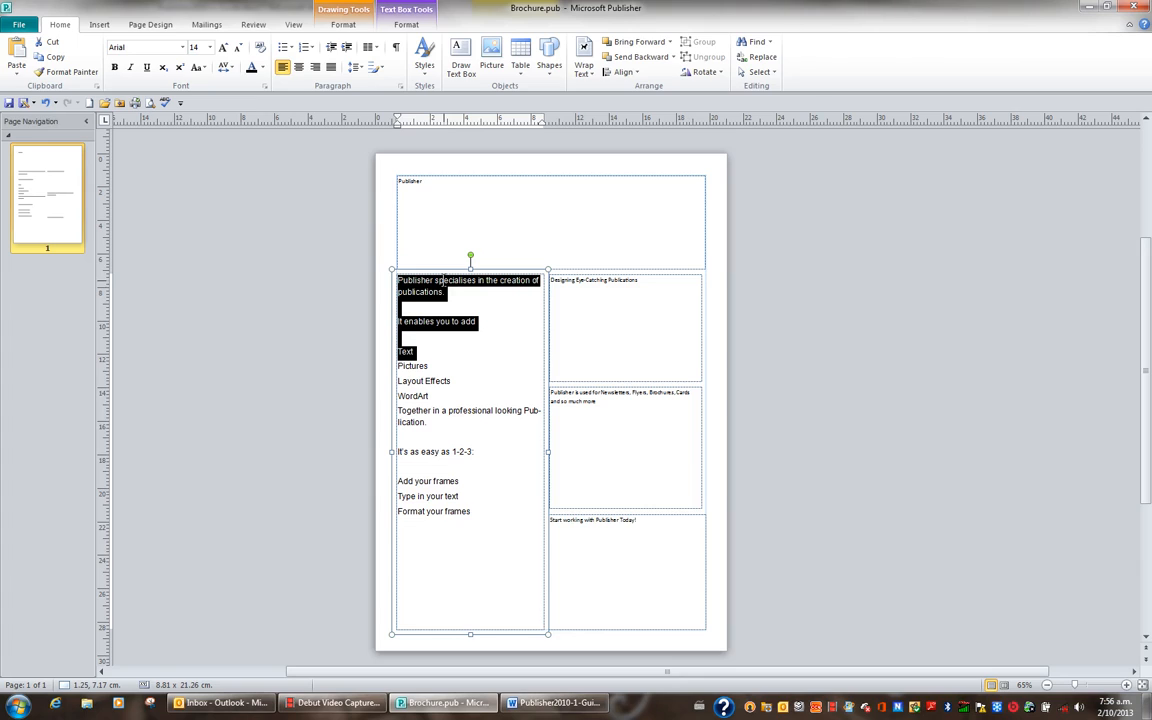
- Shrink the text selection word by word back to the beginning of the line "It enables you to add"
key("ctrl+shift+Left")
key("ctrl+shift+Left")
key("ctrl+shift+Left")
key("ctrl+shift+Left")
key("ctrl+shift+Left")
key("ctrl+shift+Left")
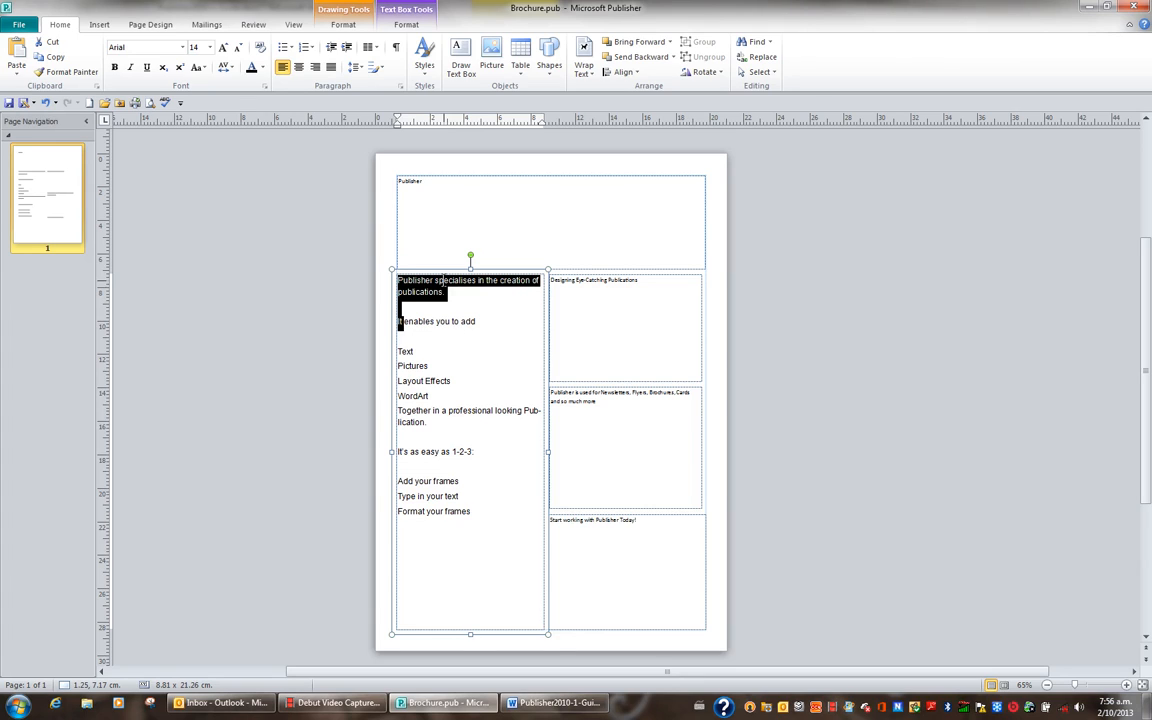
key("ctrl+shift+Left")
- Extend the selection character by character along the line "It enables you to add", and shrink it by a couple of characters
key("shift+Right")
key("shift+Right")
key("shift+Right")
key("shift+Right")
key("shift+Right")
key("shift+Right")
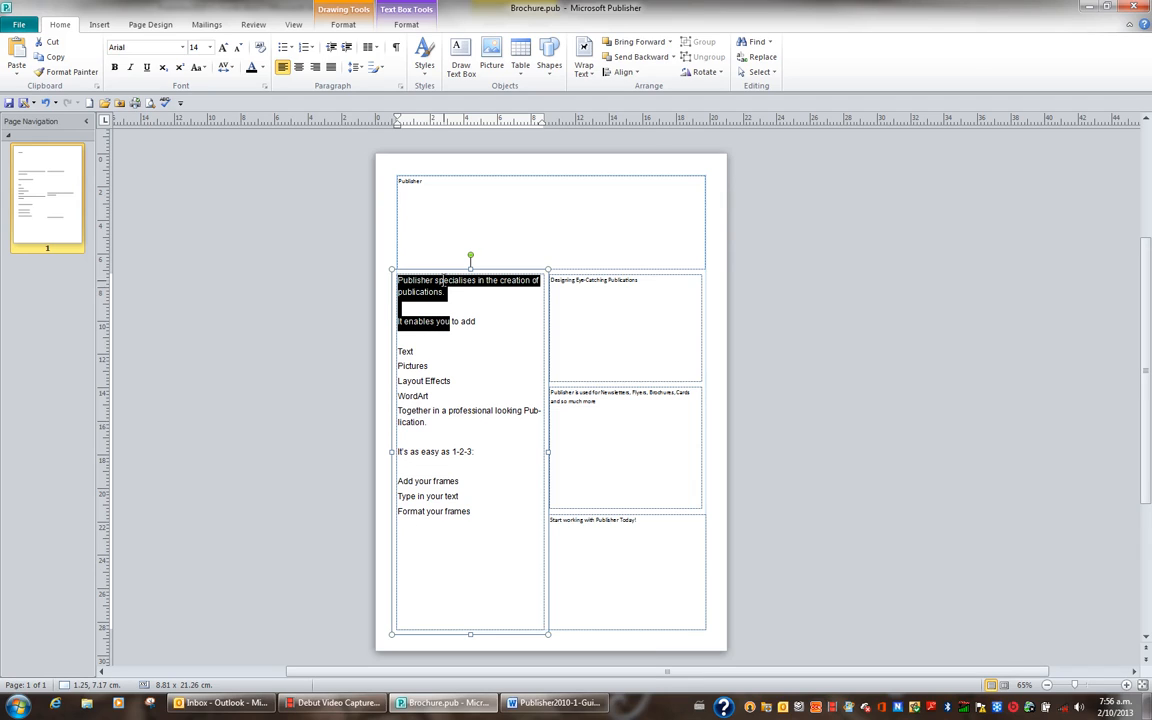
key("shift+Left")
key("shift+Left")
- Enlarge all the text in the tall text box stepwise to size 22, and reduce it one step to 20
key("ctrl+a")
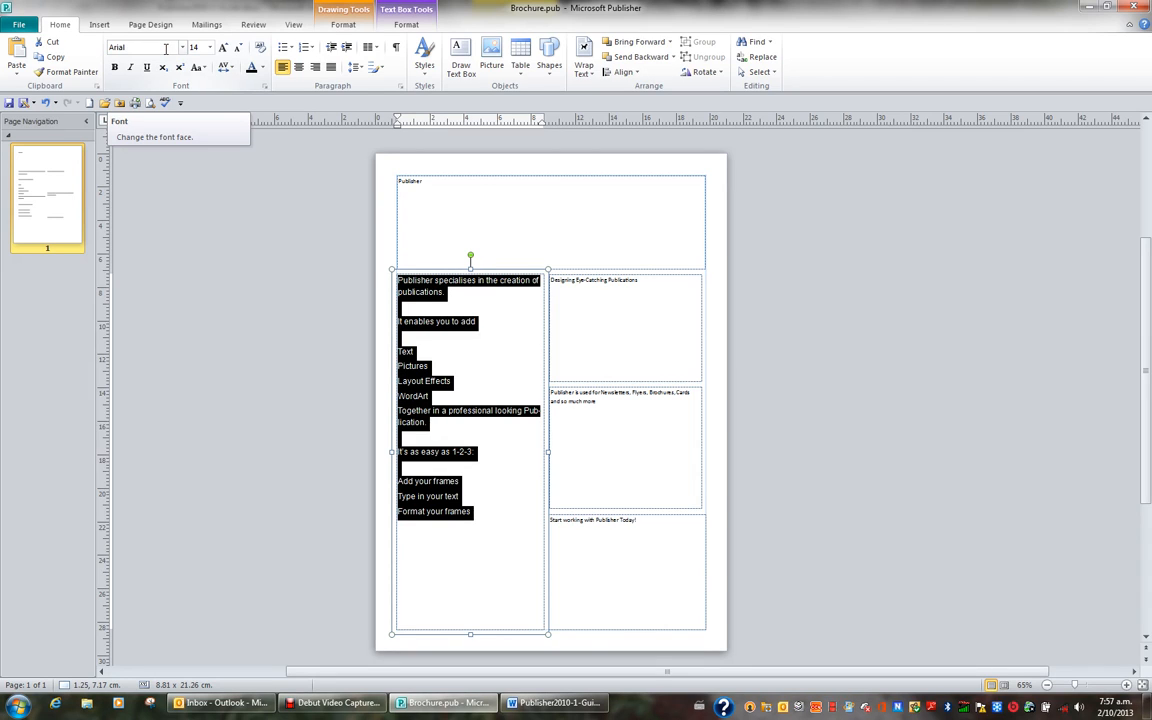
left_click(224, 48)
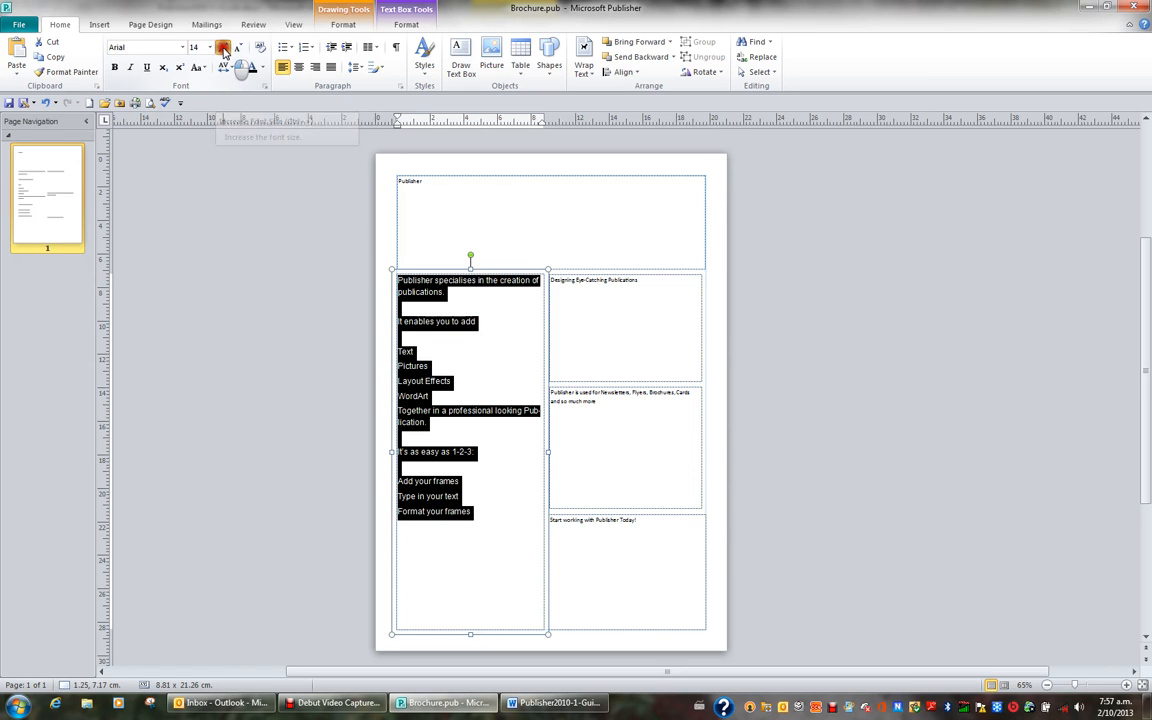
left_click(224, 48)
left_click(224, 48)
left_click(224, 48)
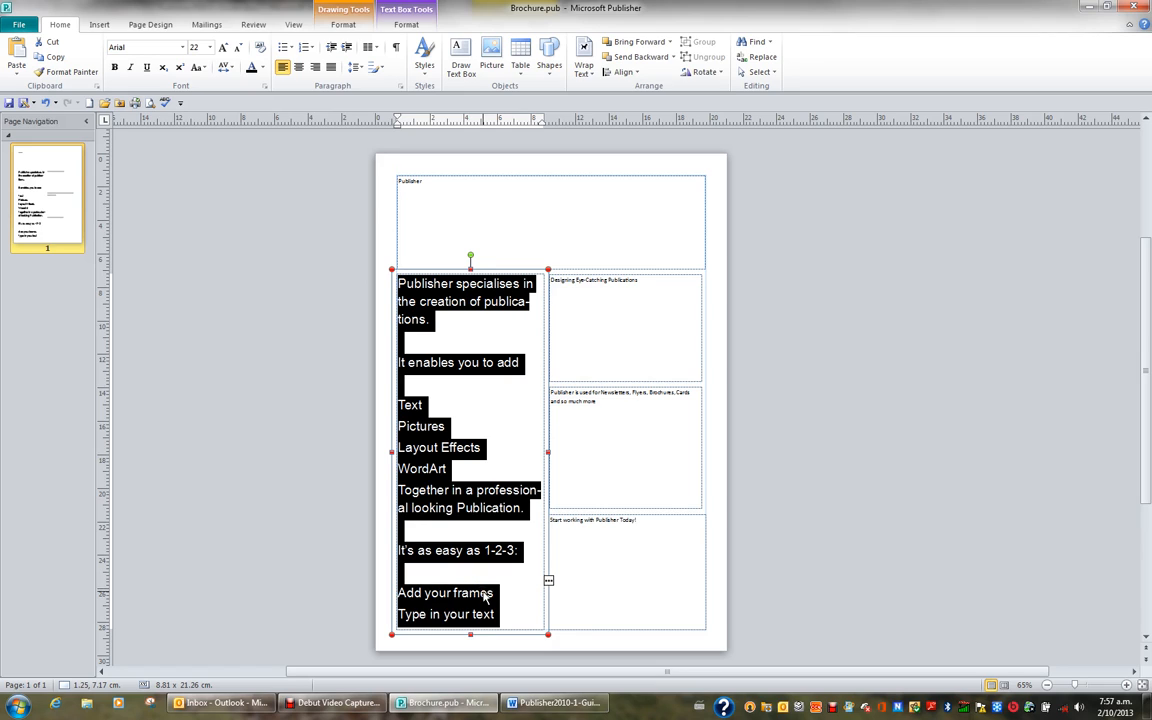
left_click(239, 52)
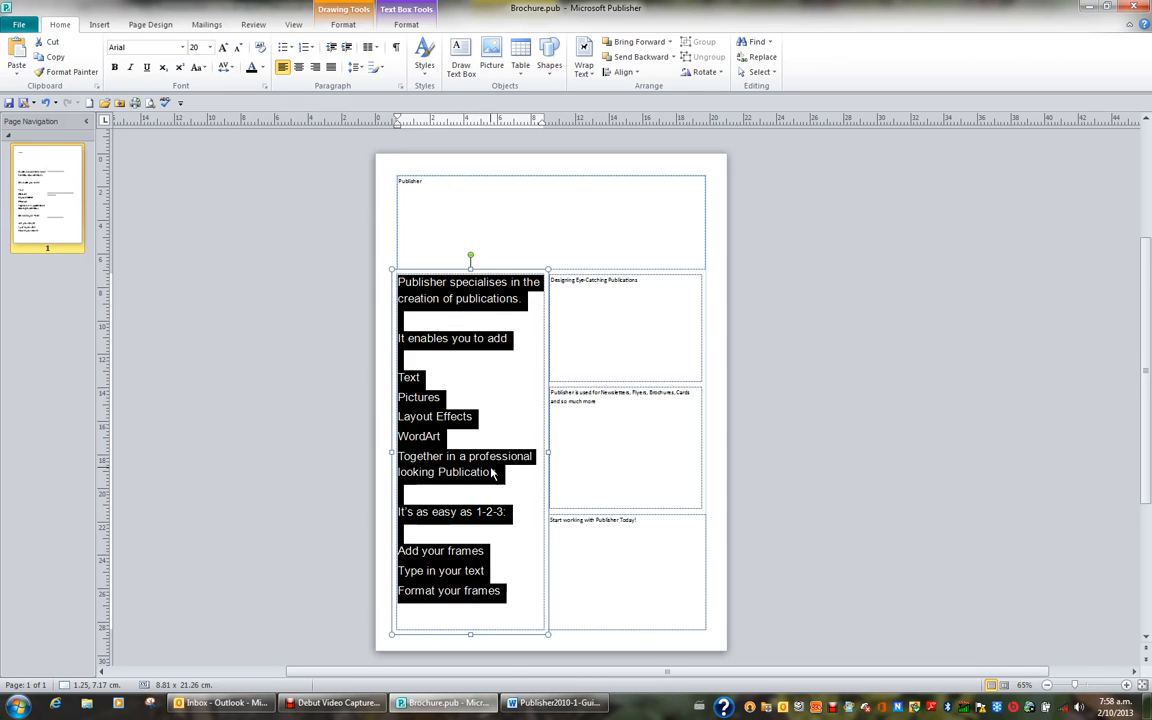
- Reduce the selected text stepwise to size 12 and enlarge it stepwise back to 20
key("ctrl+shift+less")
key("ctrl+shift+less")
key("ctrl+shift+less")
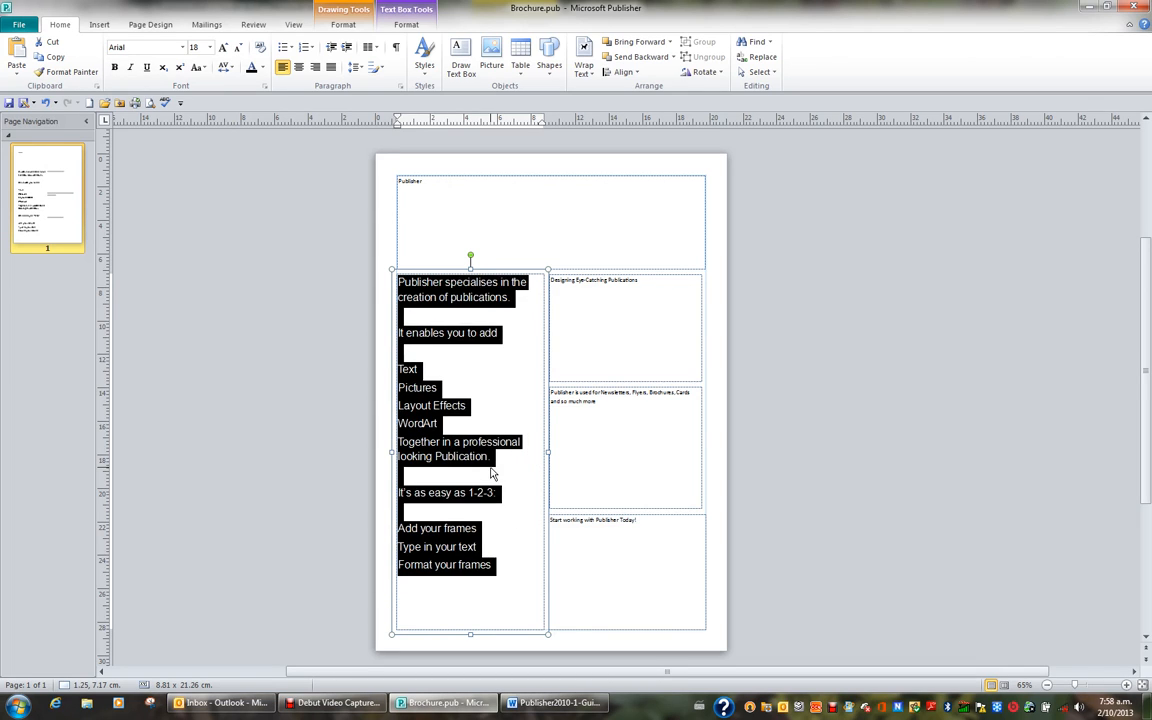
key("ctrl+shift+less")
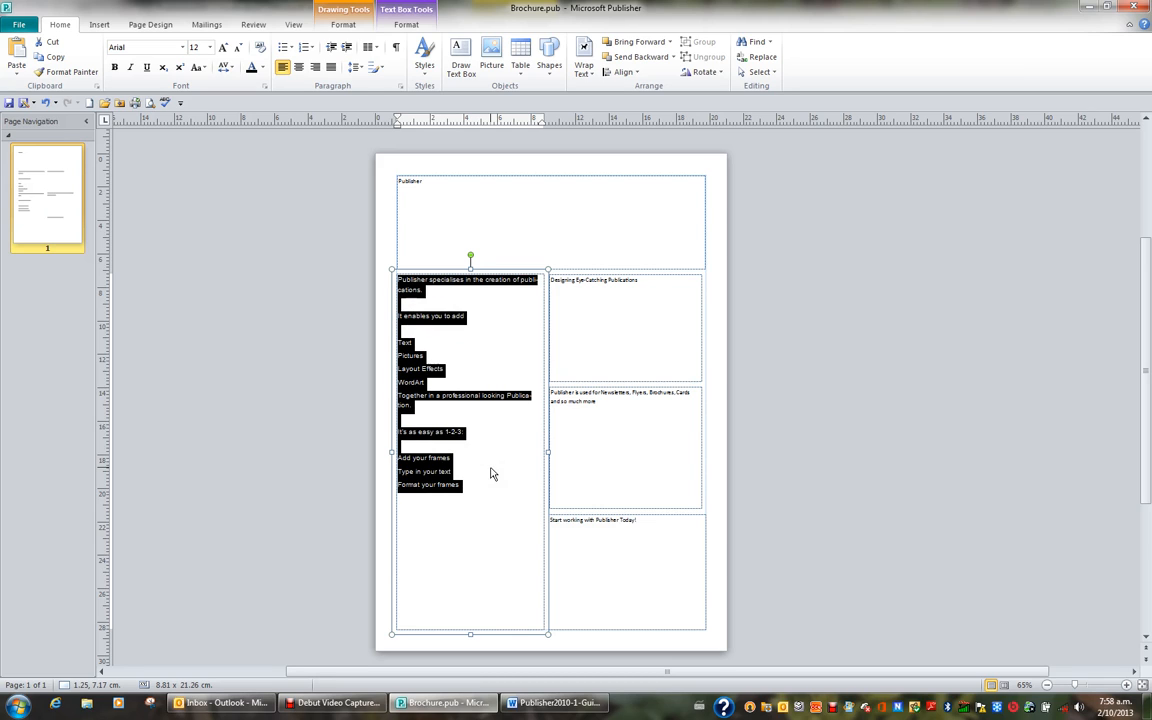
key("ctrl+shift+greater")
key("ctrl+shift+greater")
key("ctrl+shift+greater")
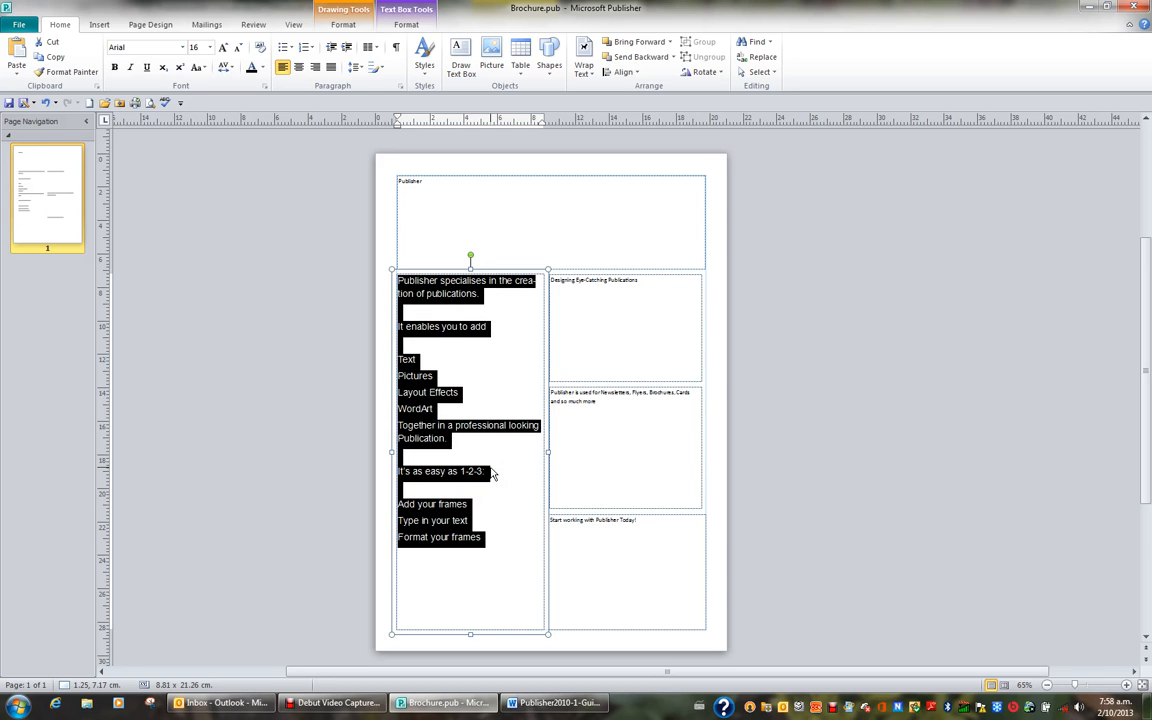
key("ctrl+shift+greater")
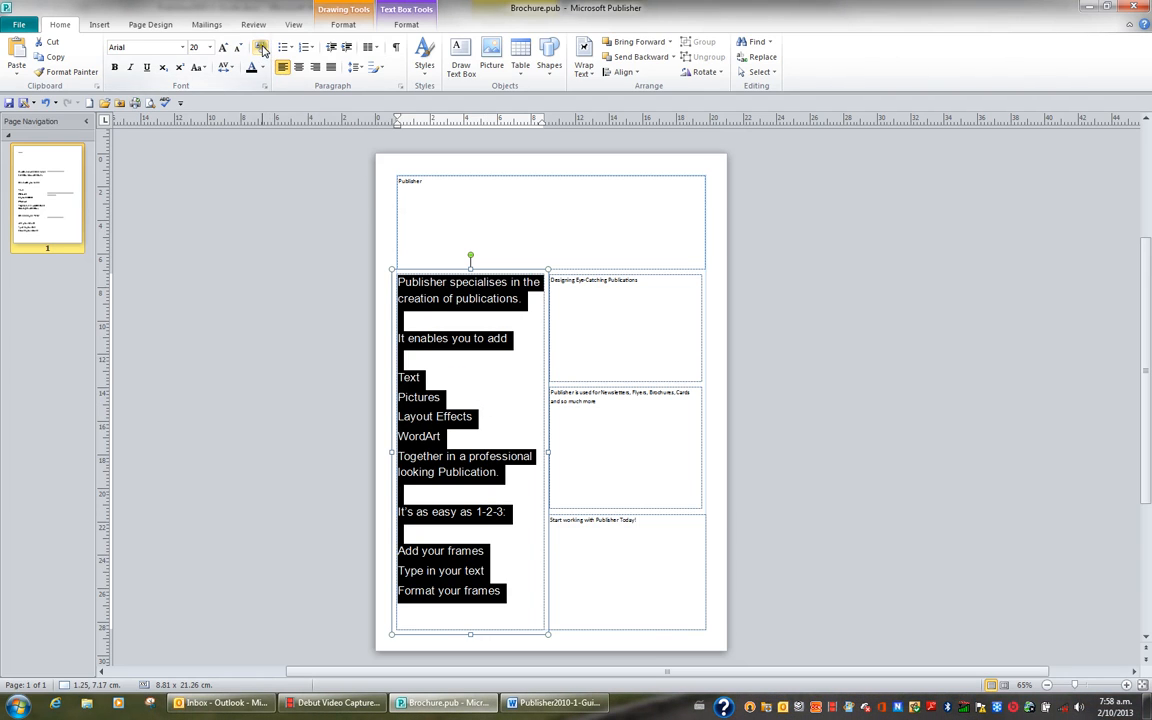
- Clear all formatting from the selected text, and undo the clearing
left_click(260, 49)
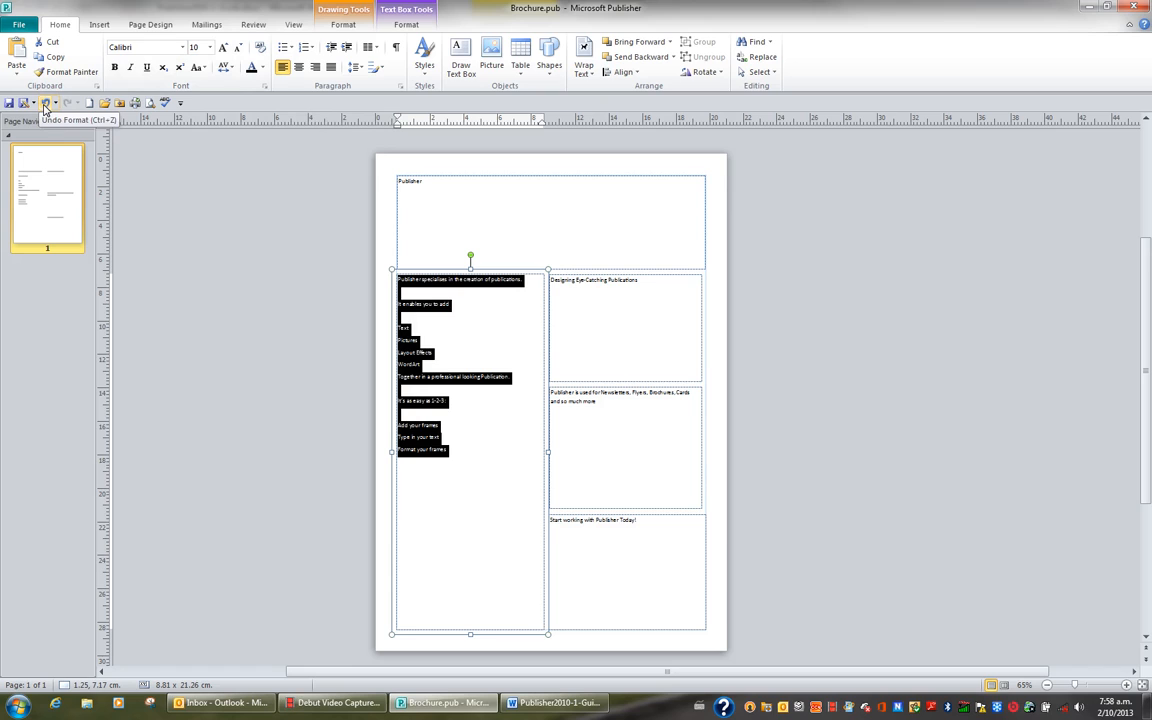
left_click(45, 104)
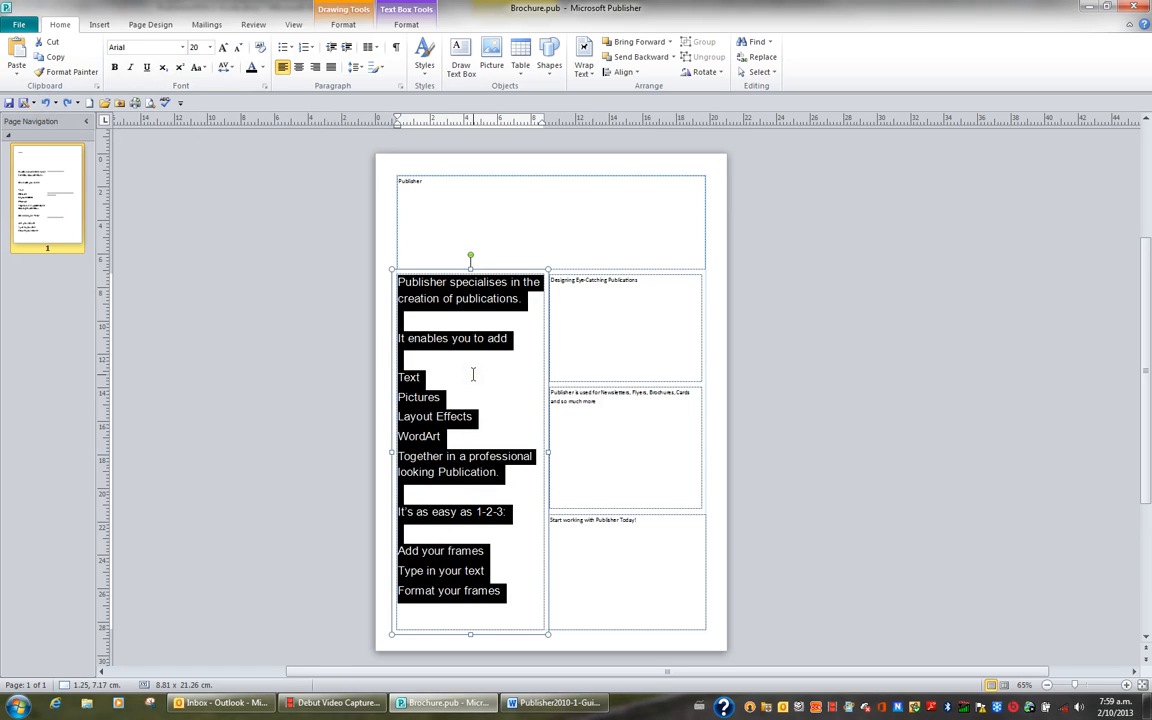
- Try bold, italic and underline one at a time on the selected text, turning each off again
left_click(115, 68)
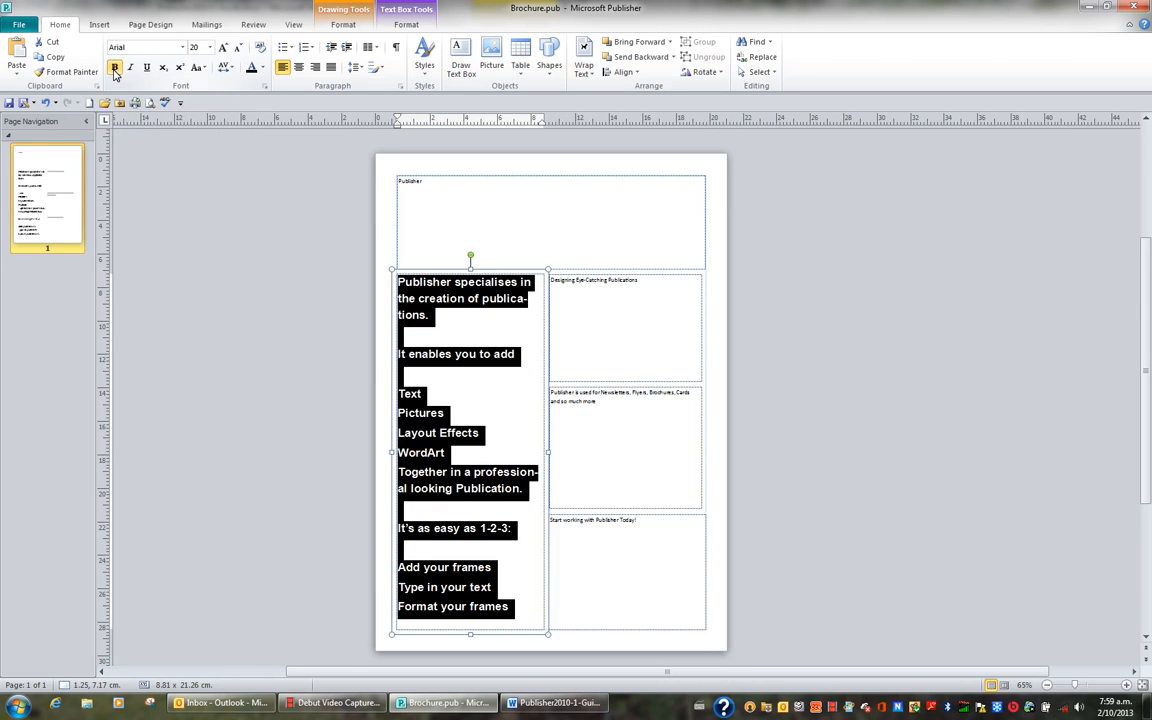
left_click(115, 68)
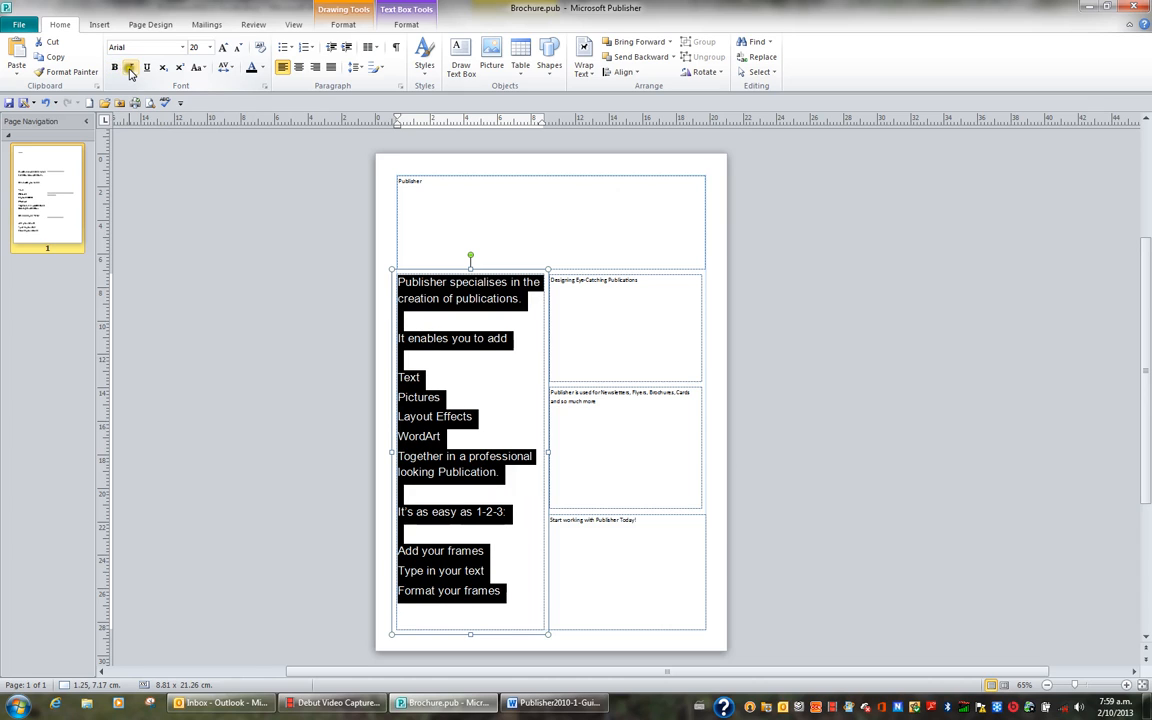
left_click(130, 68)
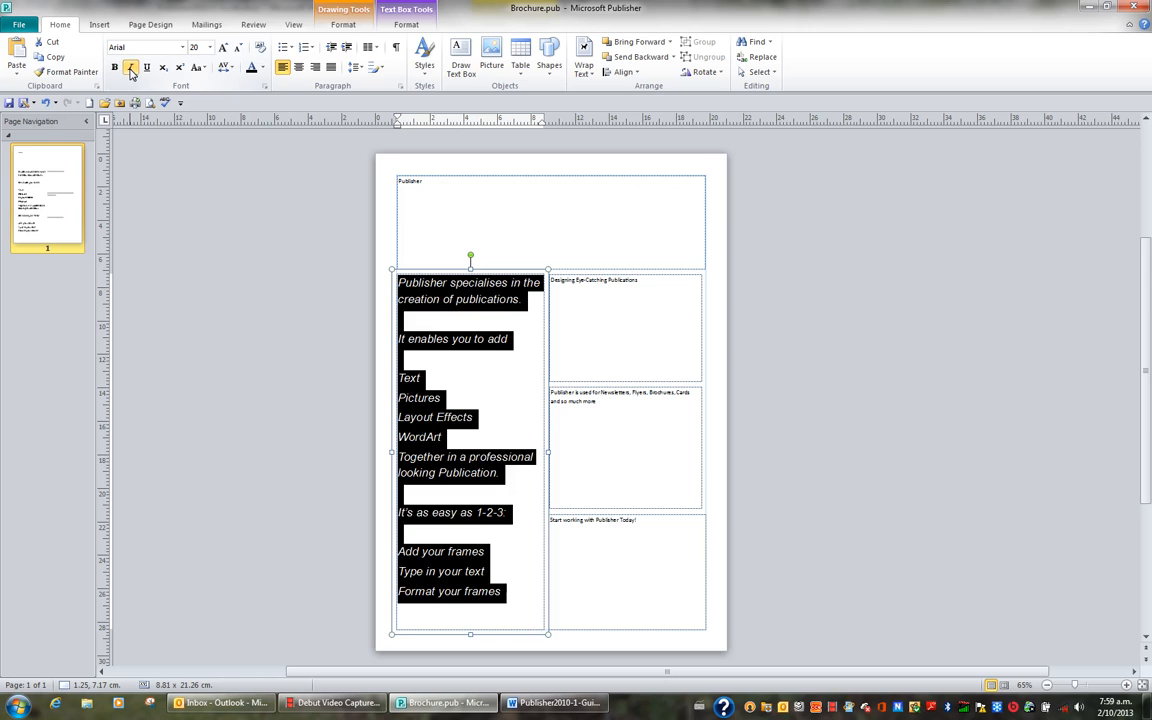
left_click(131, 69)
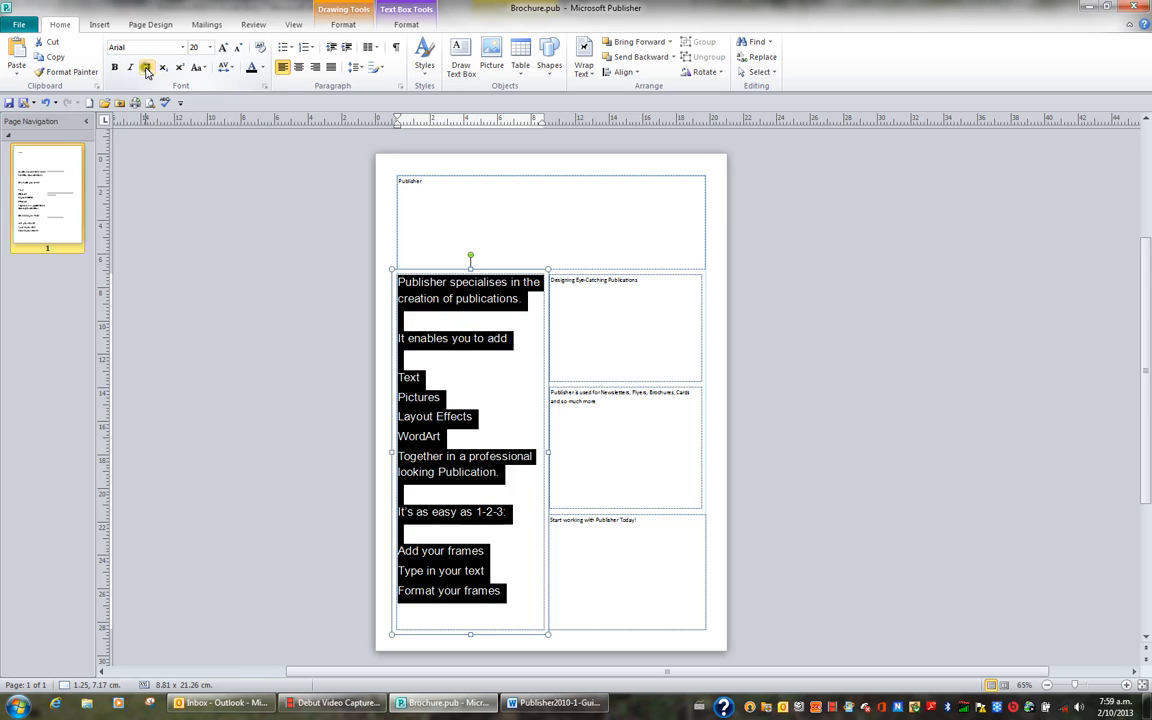
left_click(147, 69)
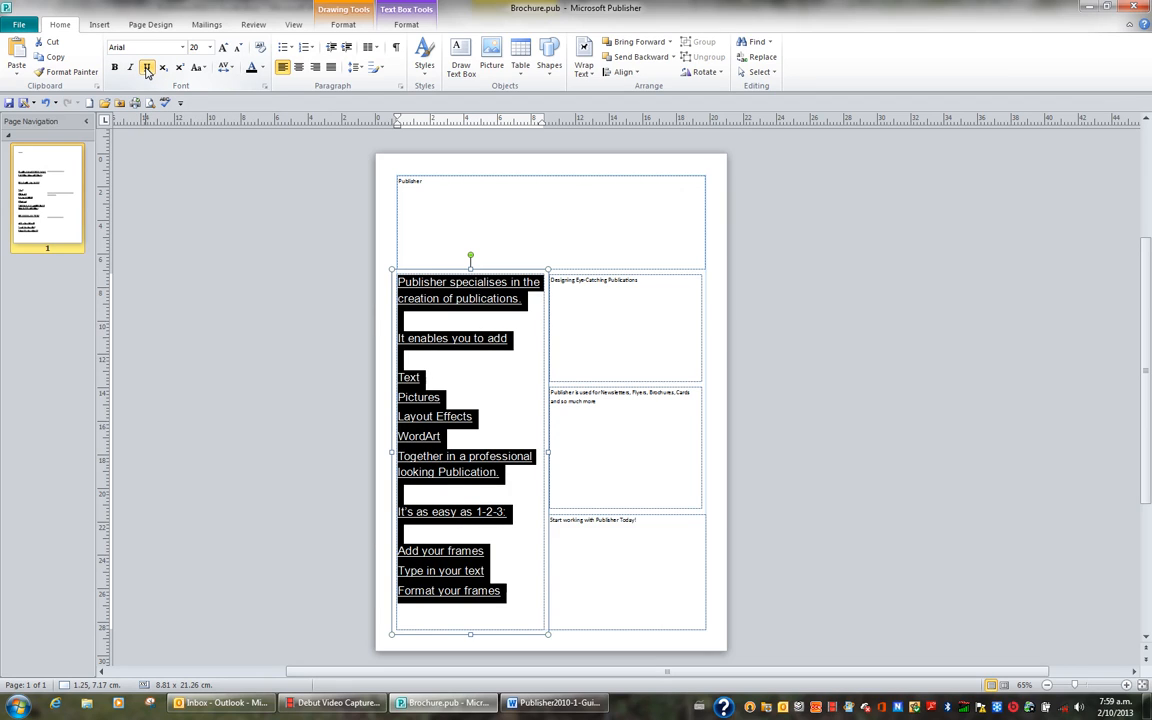
left_click(147, 69)
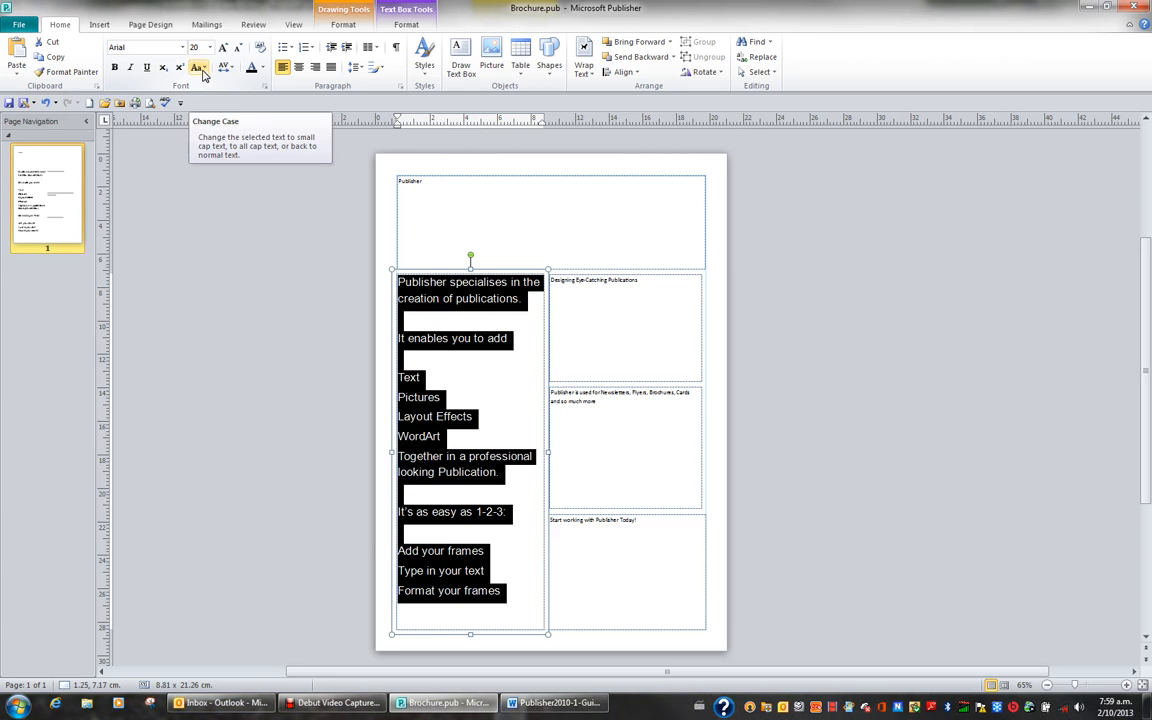
- Try All Caps on the selected text in the tall text box, and set its case to Normal
left_click(202, 74)
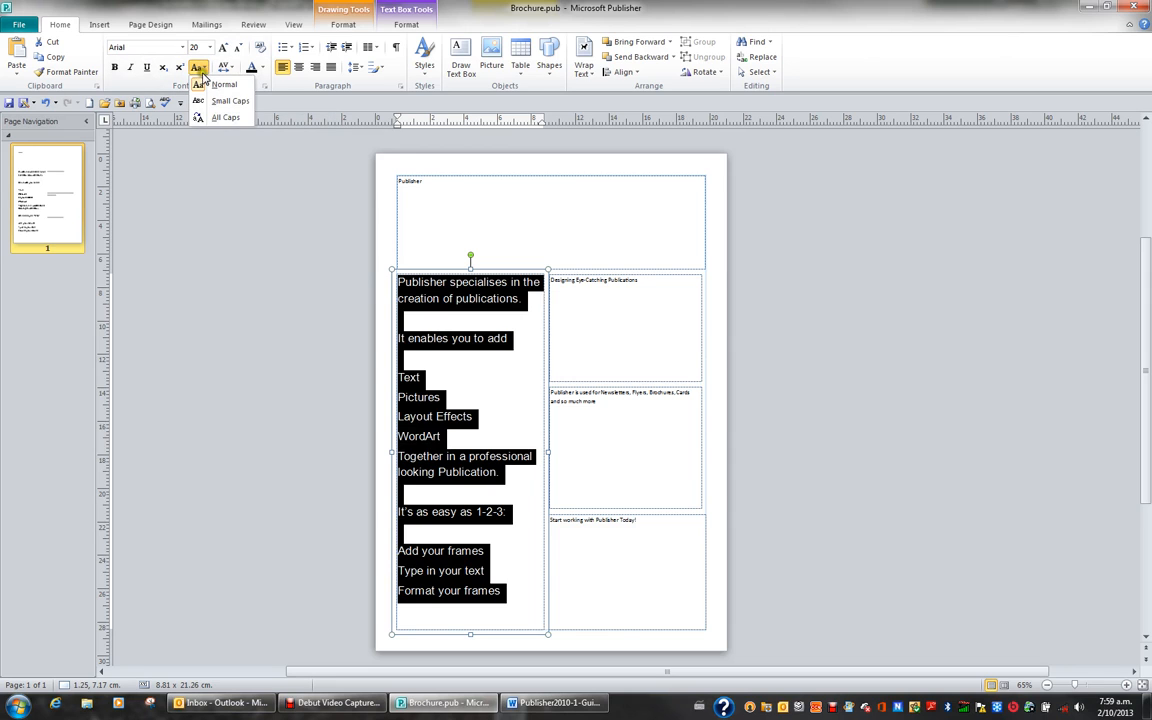
left_click(225, 118)
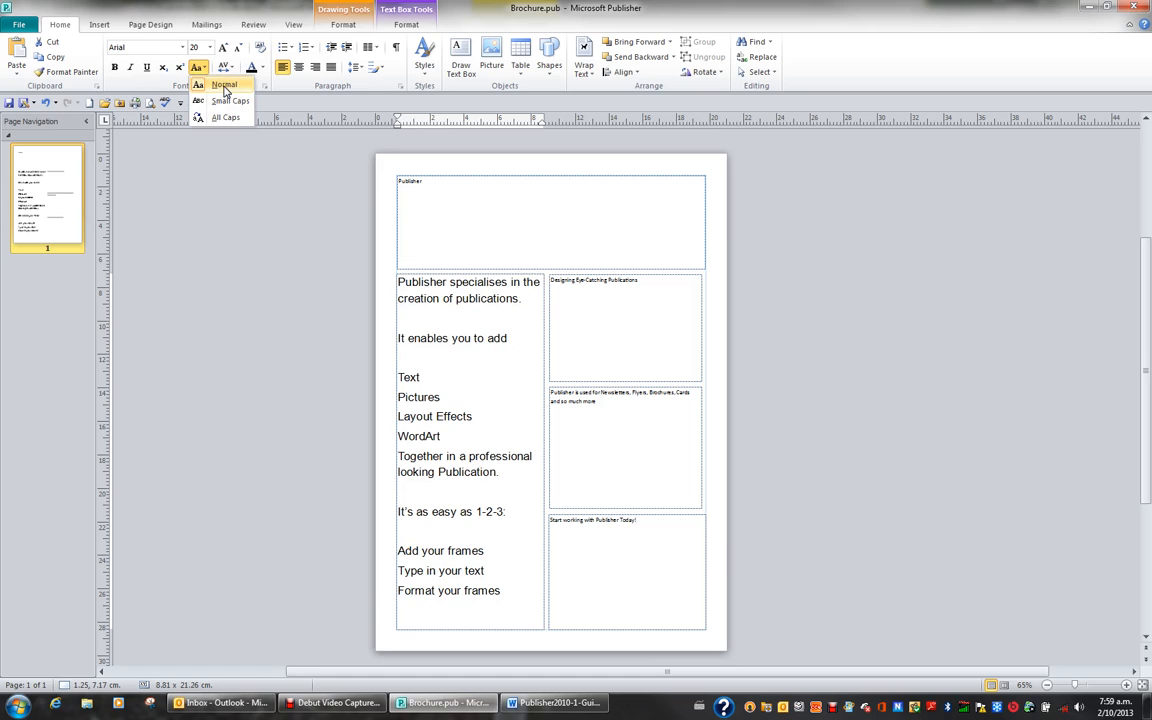
left_click(224, 86)
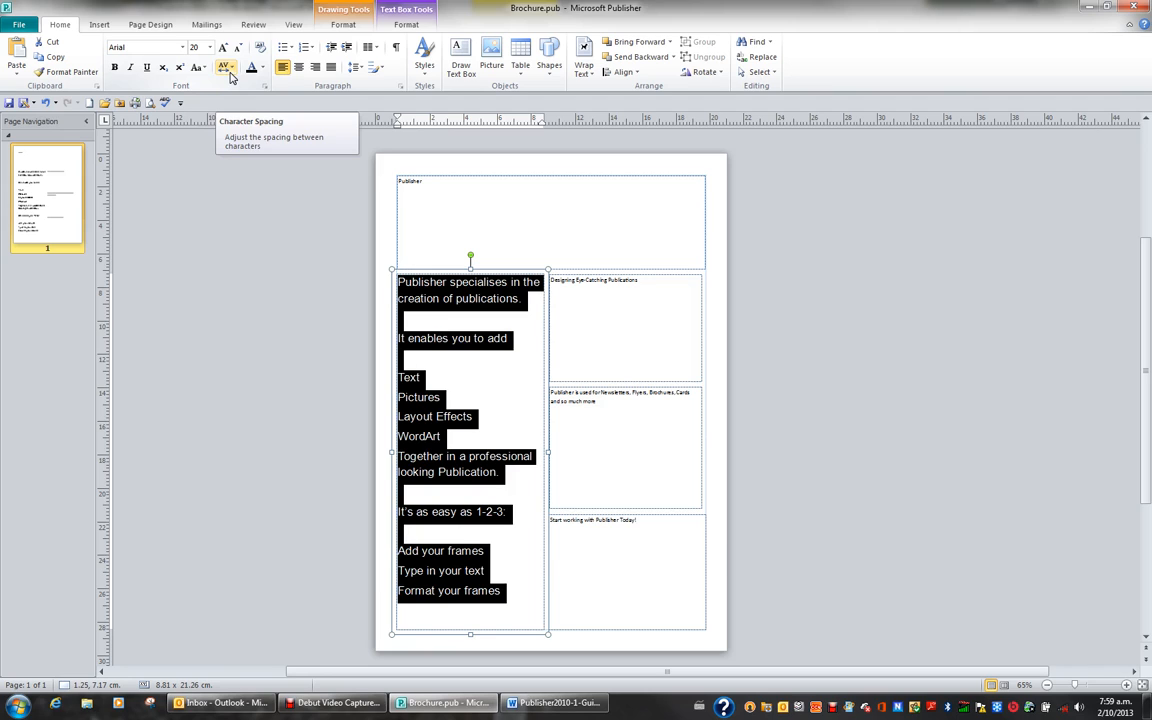
- Set the selected text's character spacing to Normal and its font colour to the black scheme colour
left_click(230, 73)
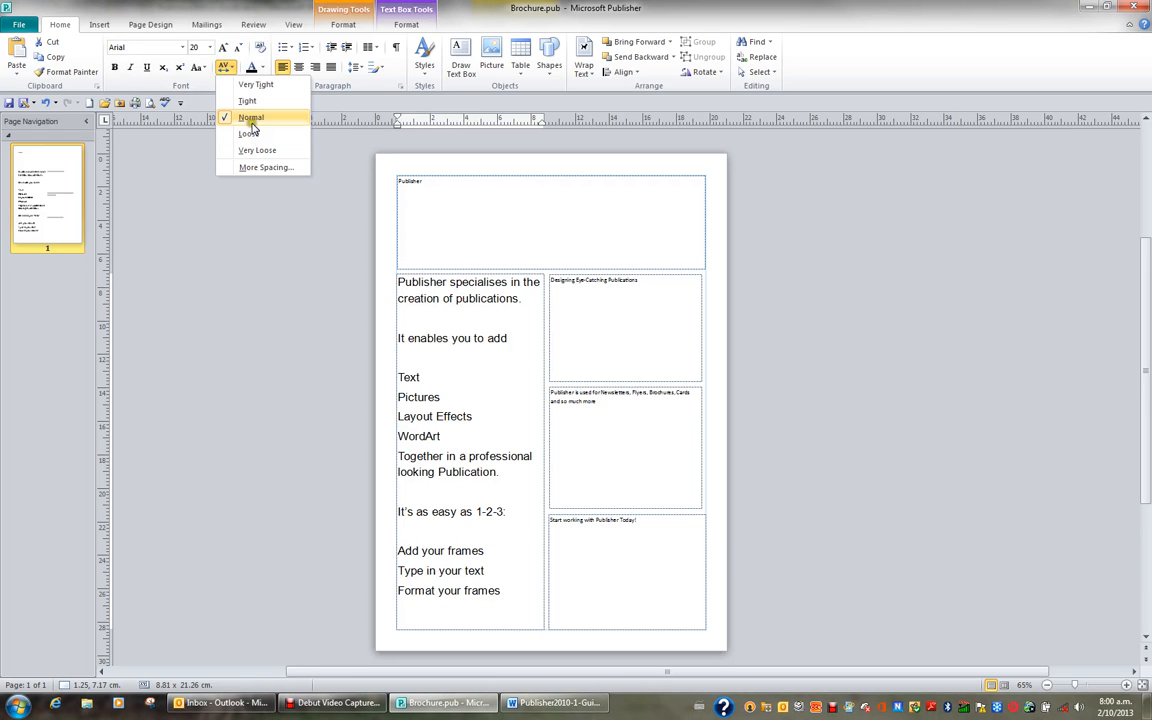
left_click(251, 120)
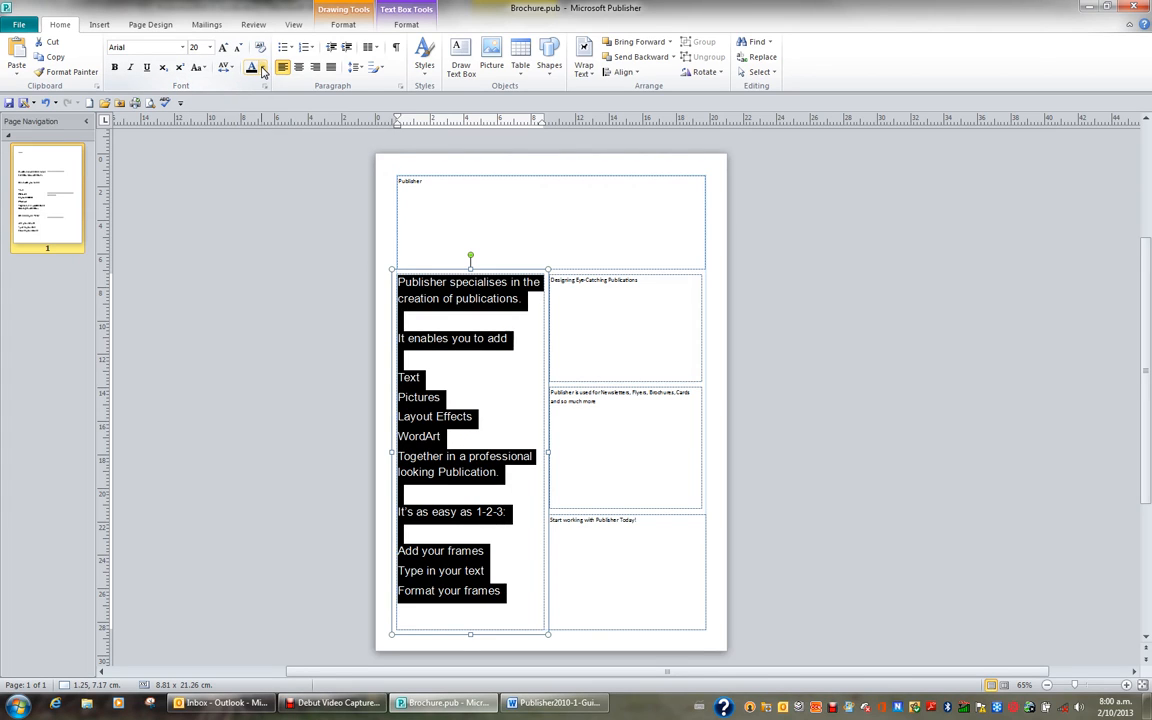
left_click(263, 68)
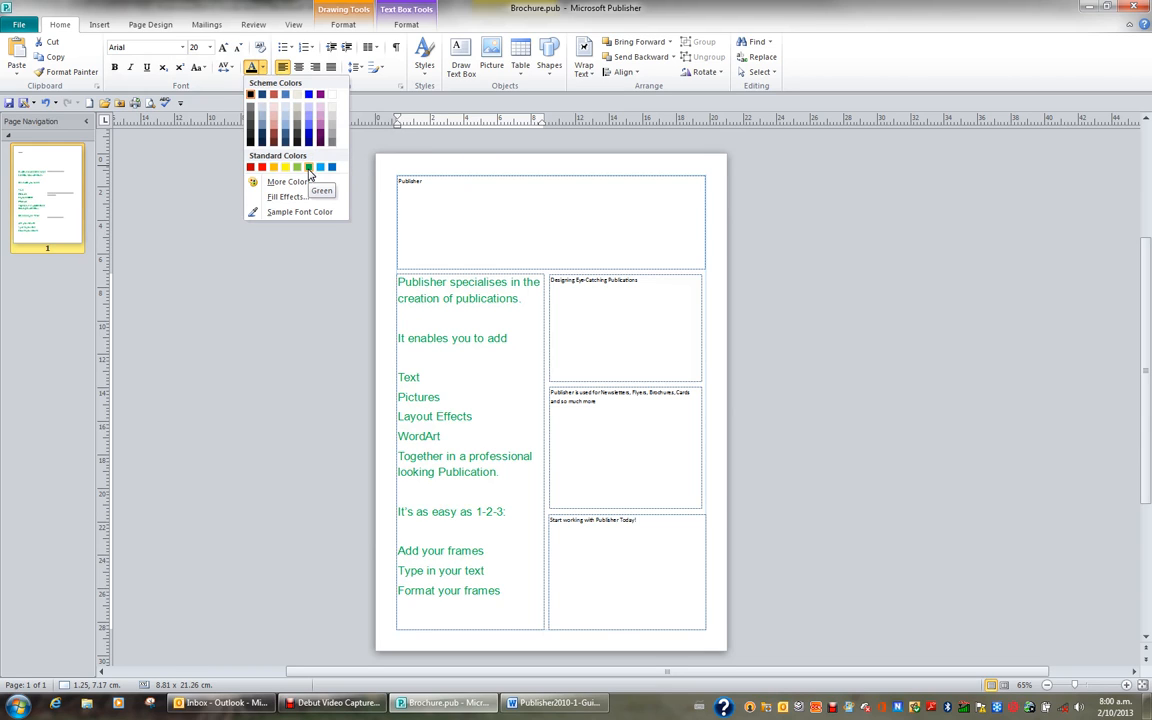
left_click(251, 95)
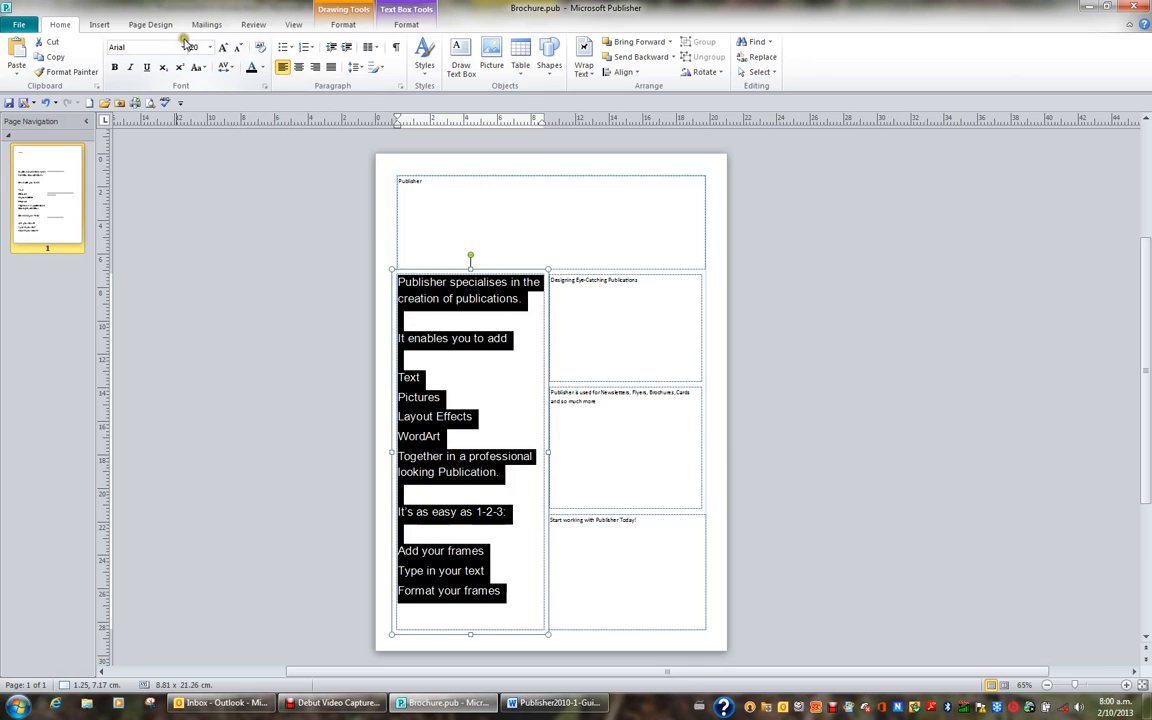
- Try the Shadow, Outline, Emboss and Engrave effects one at a time in the selected text's font settings, and cancel the changes
left_click(266, 89)
left_click(266, 89)
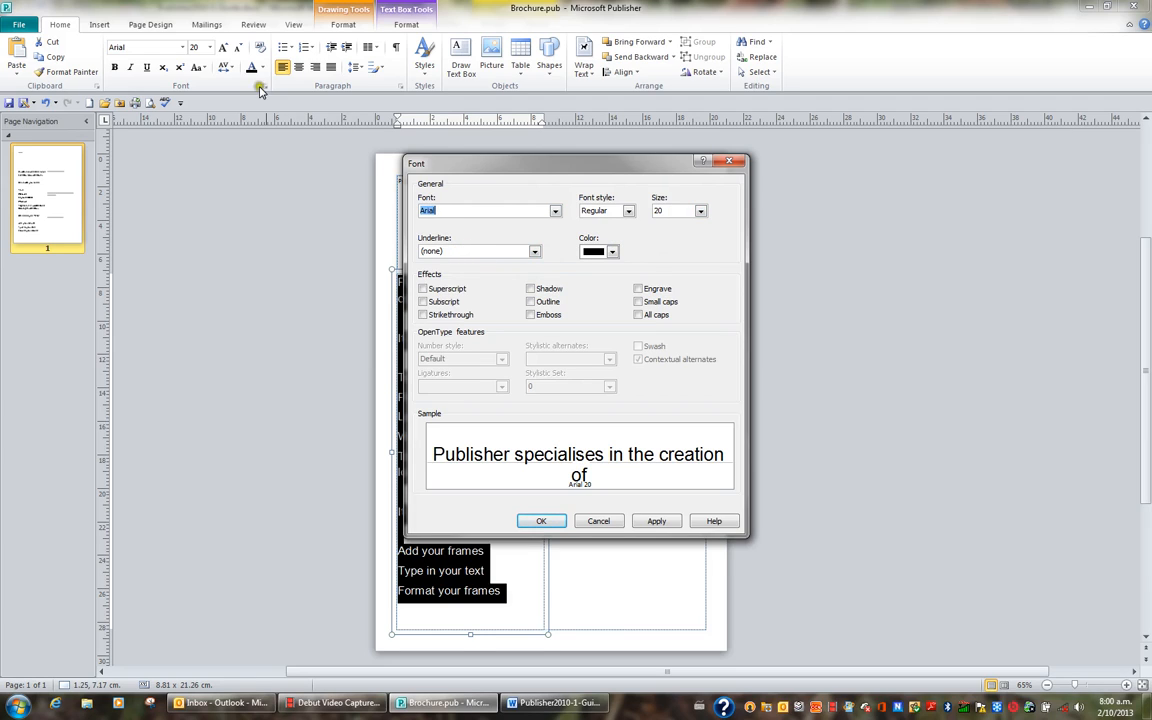
left_click(530, 289)
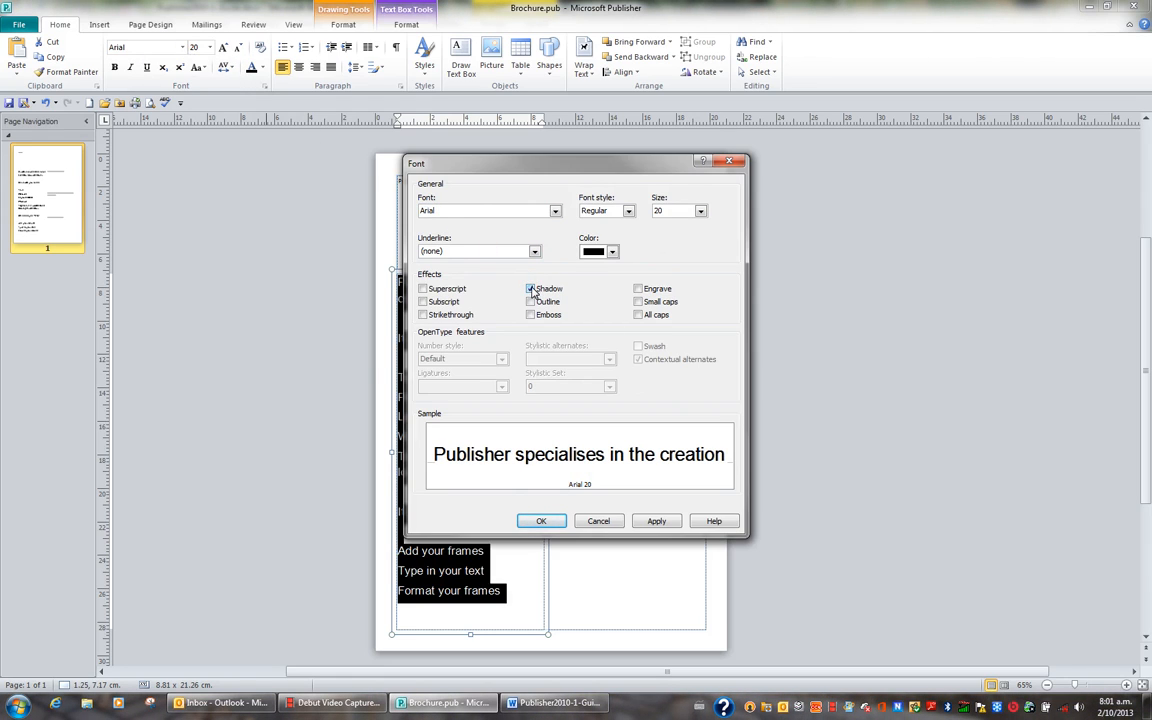
left_click(531, 289)
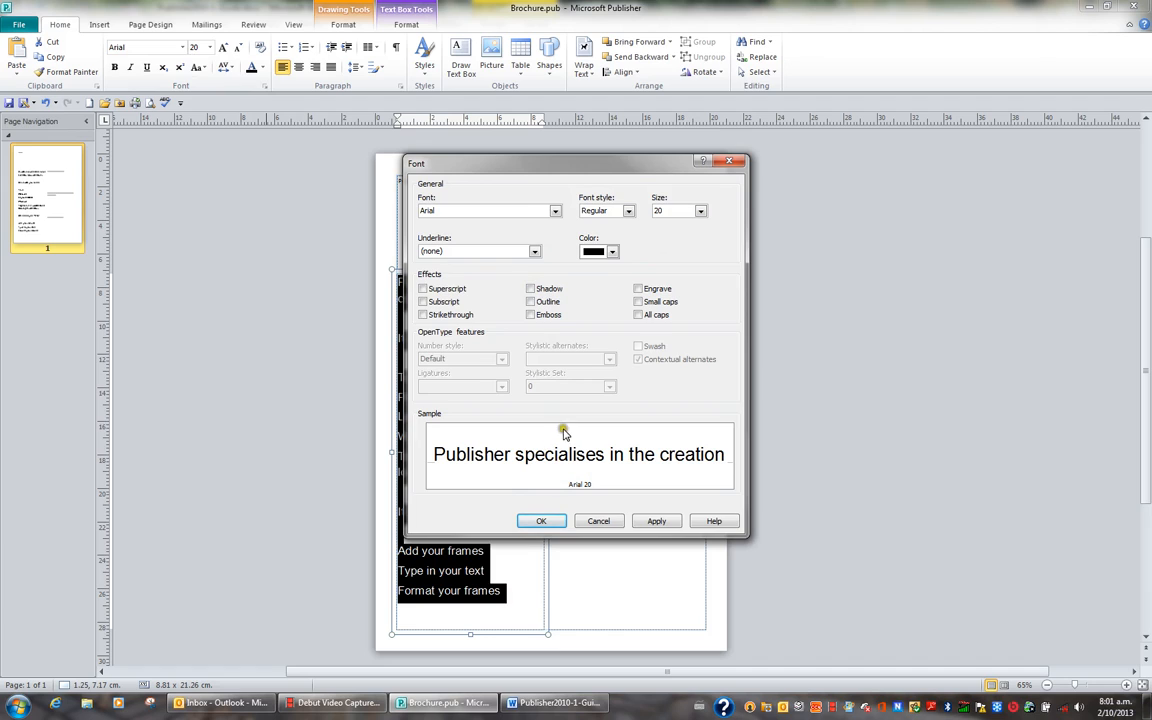
left_click(530, 302)
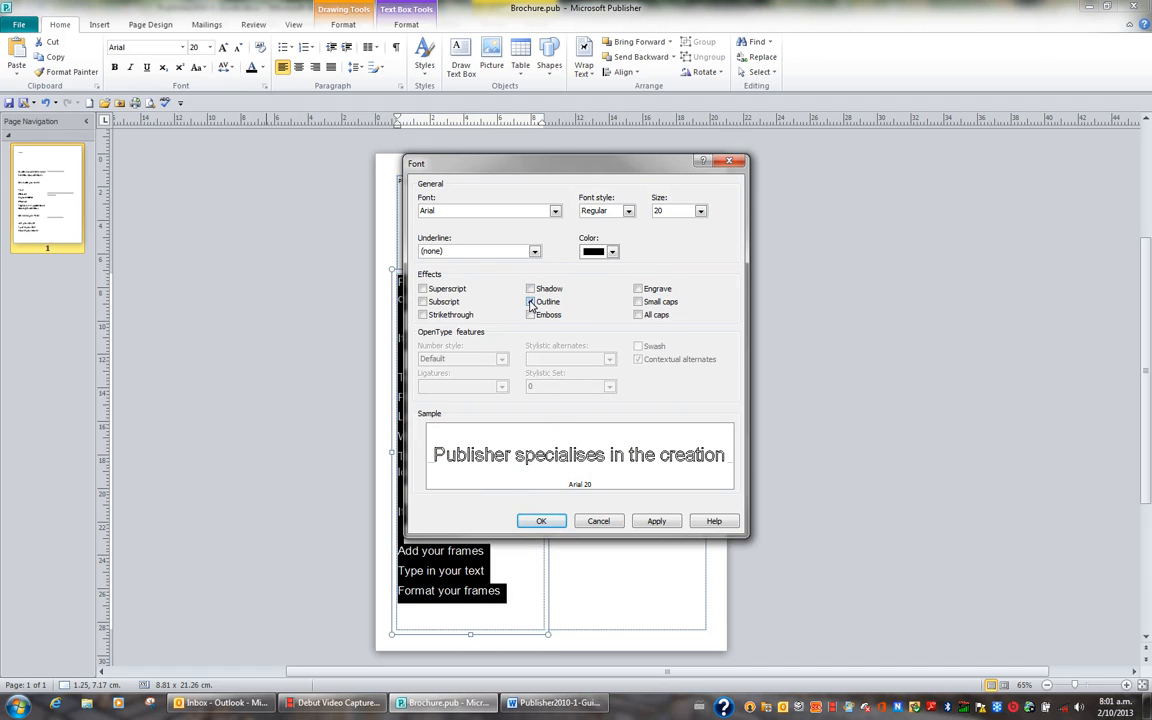
left_click(530, 302)
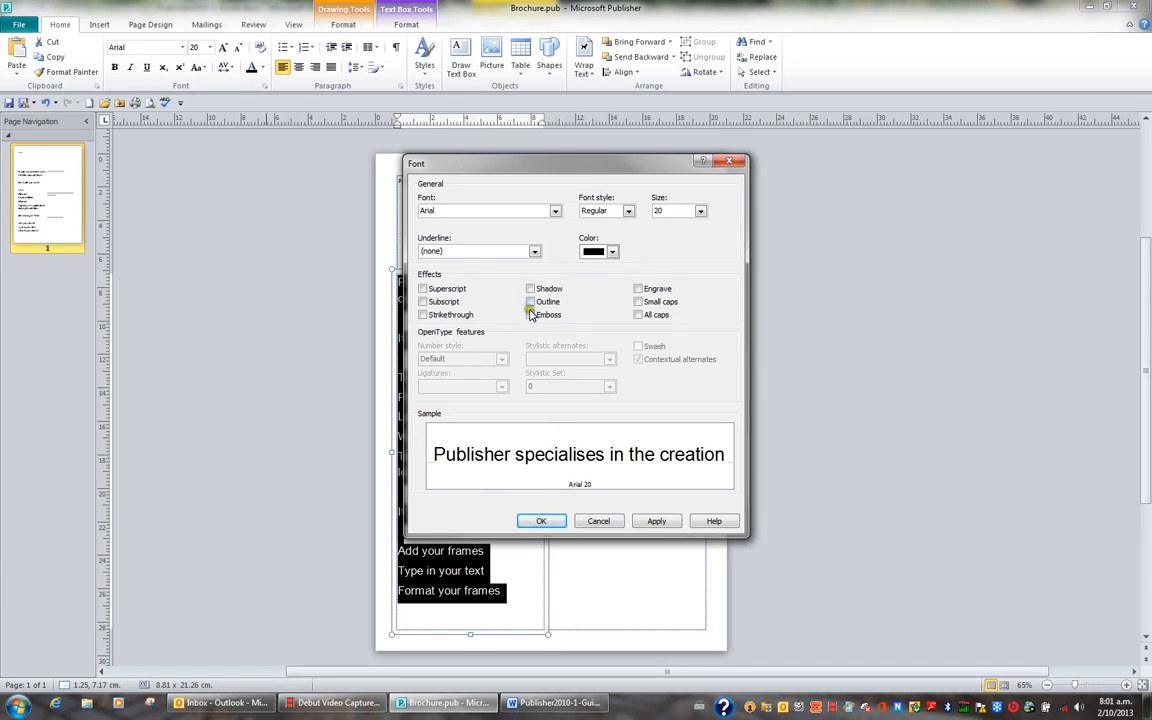
left_click(531, 316)
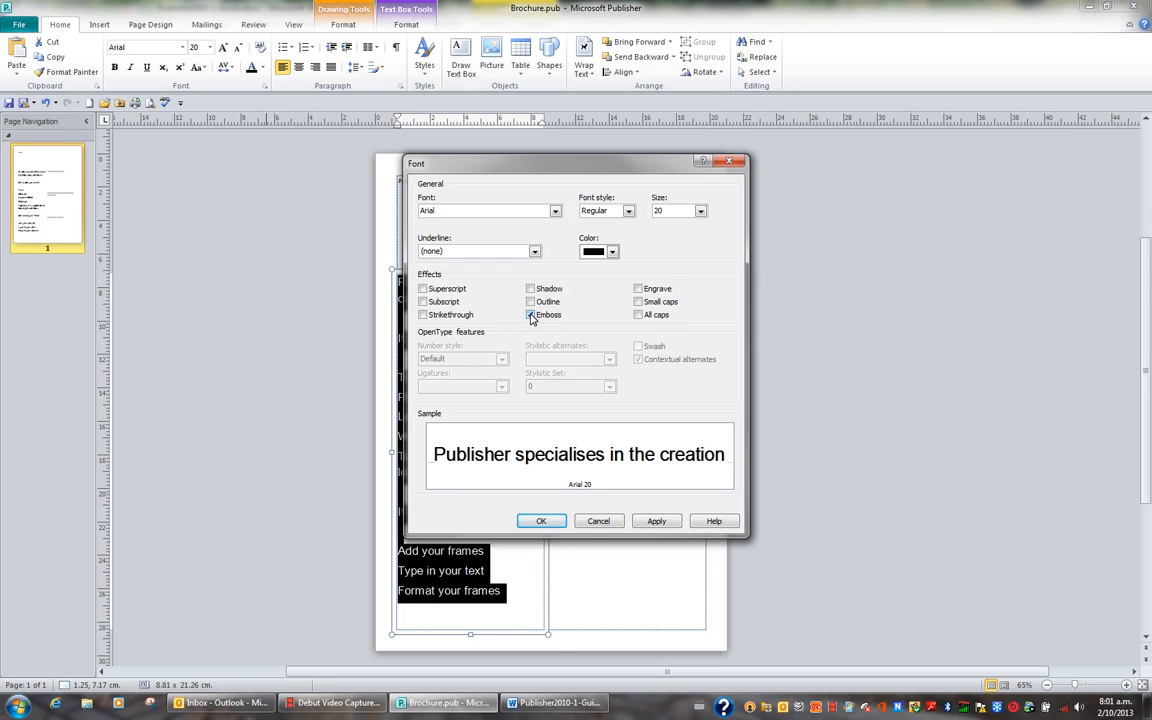
left_click(638, 289)
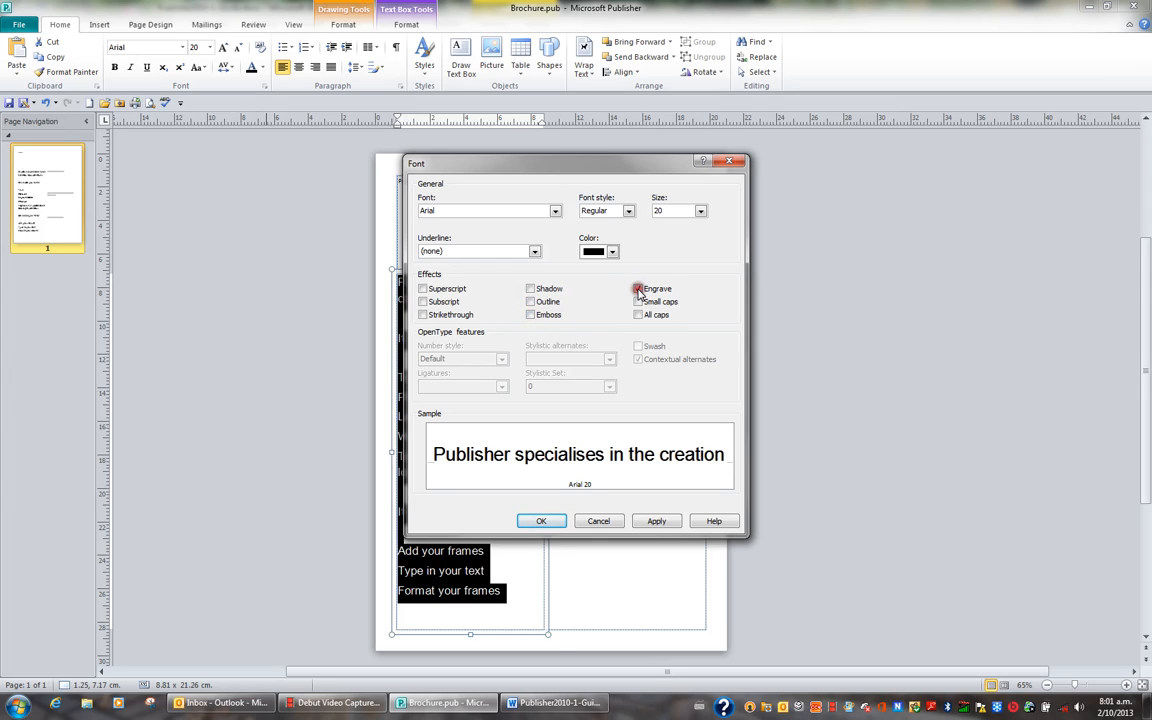
left_click(637, 290)
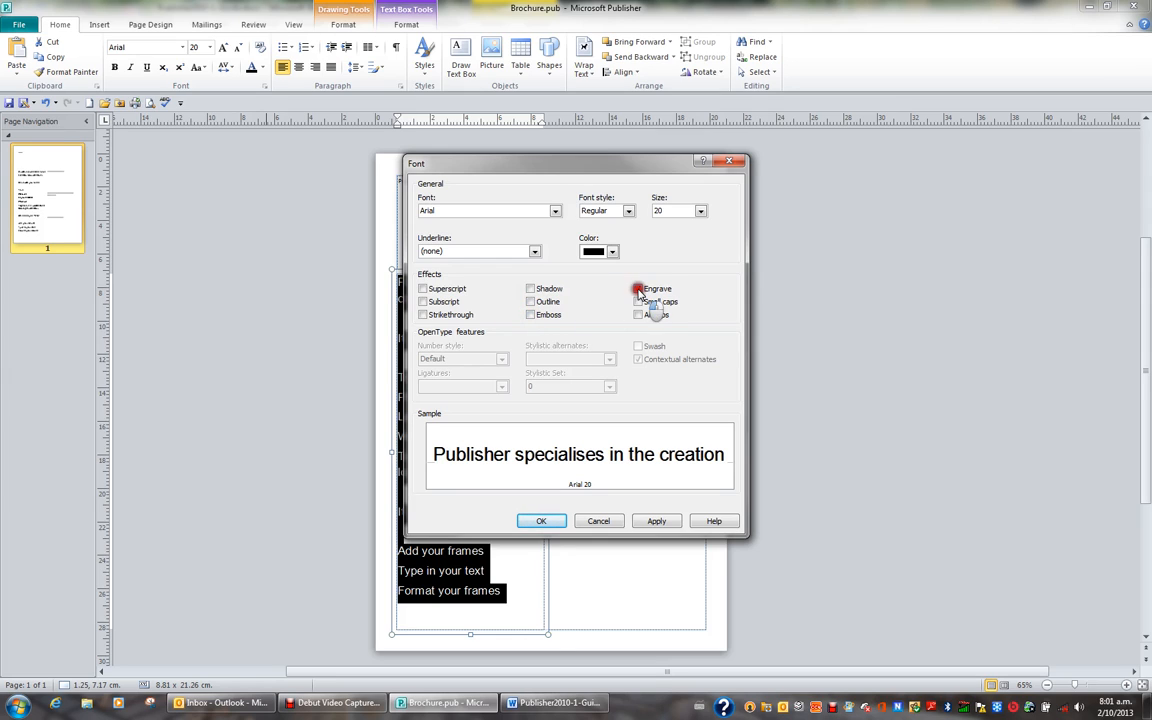
left_click(265, 88)
left_click(599, 522)
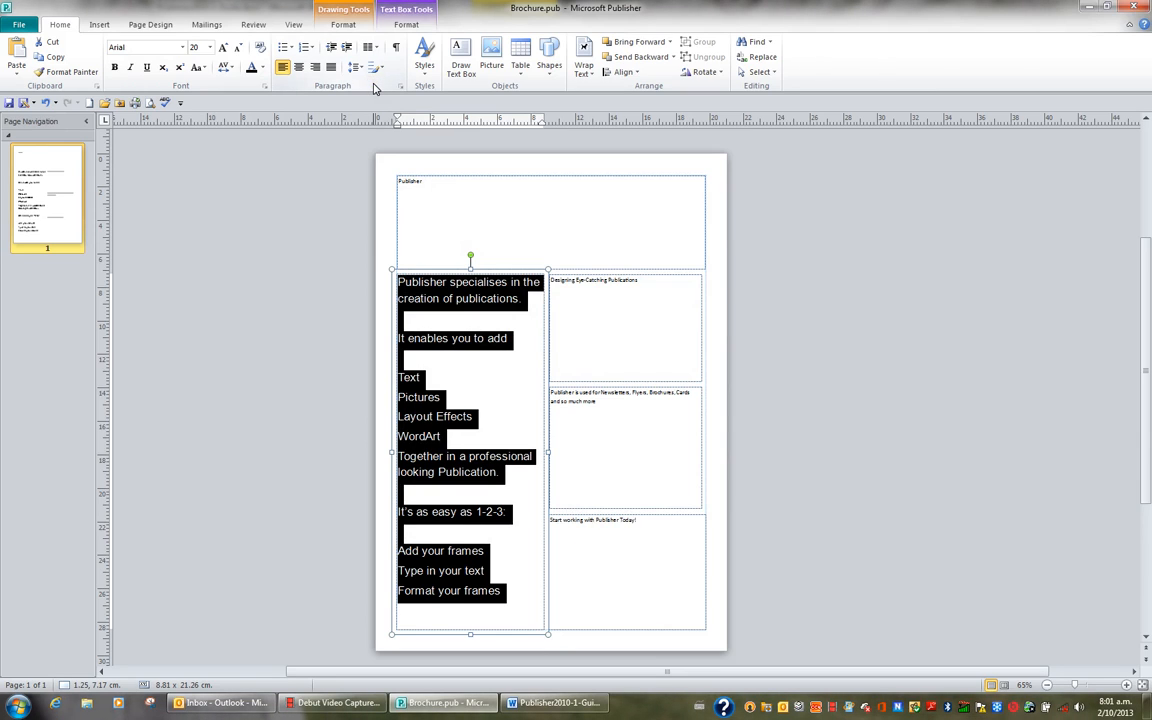
- Try centre, right and justified alignment on the selected text, and set it back to left alignment
left_click(299, 68)
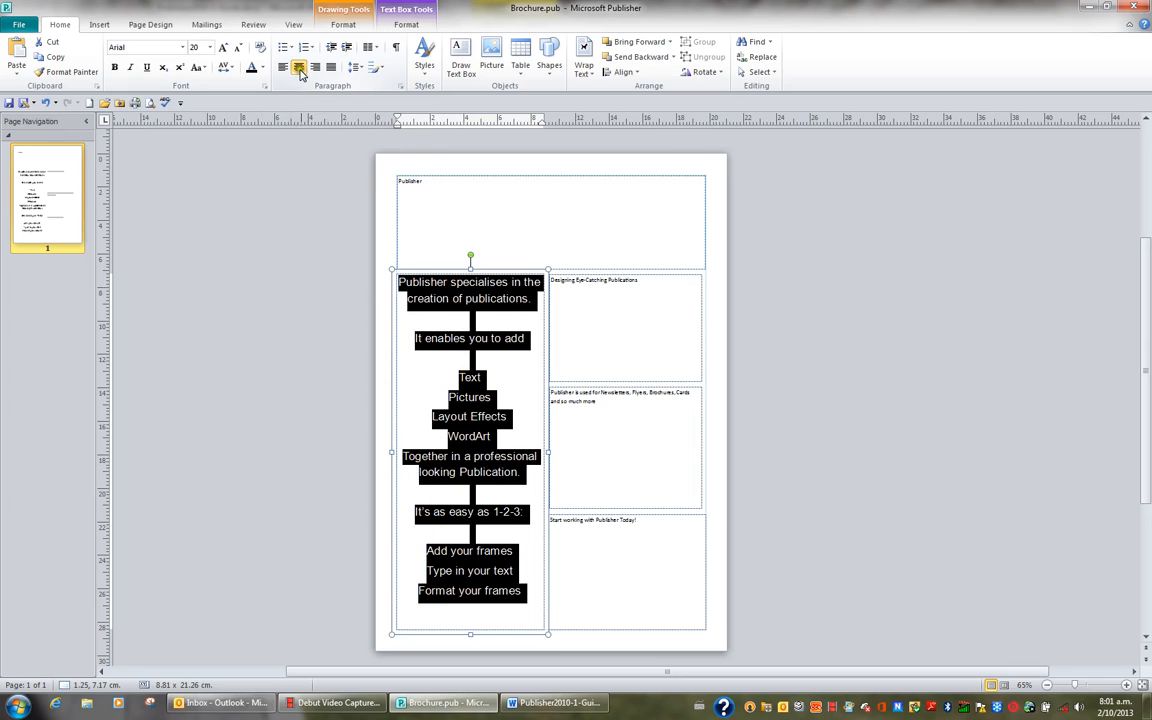
left_click(316, 68)
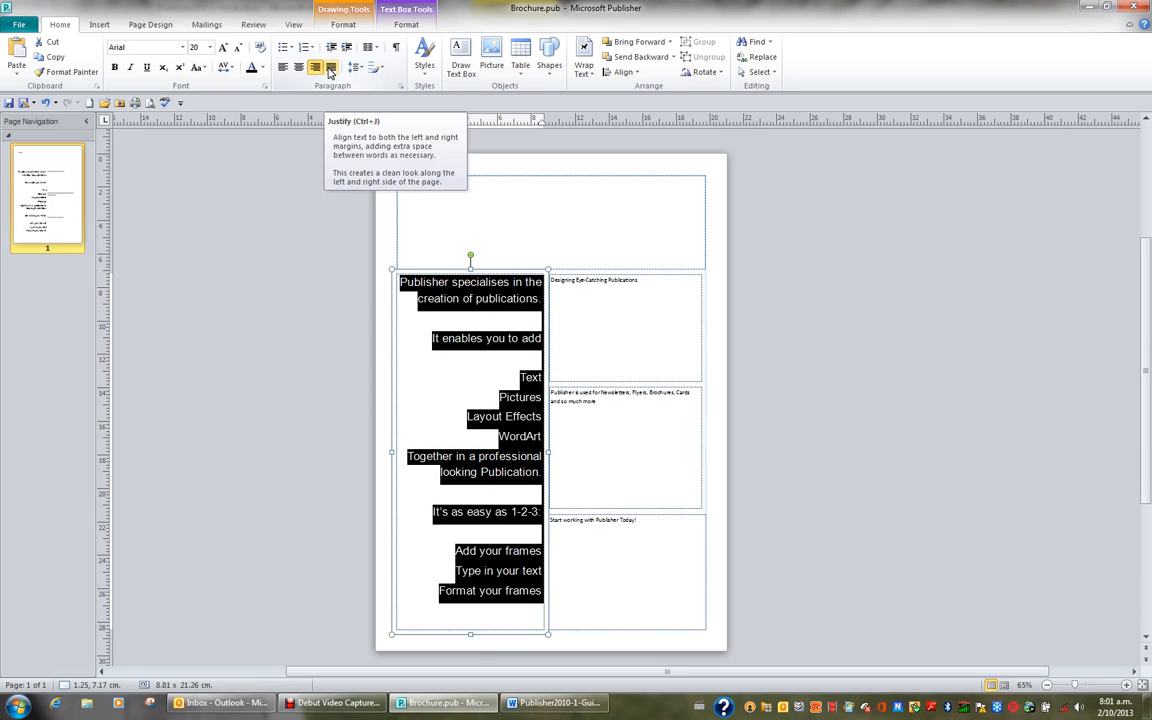
left_click(330, 68)
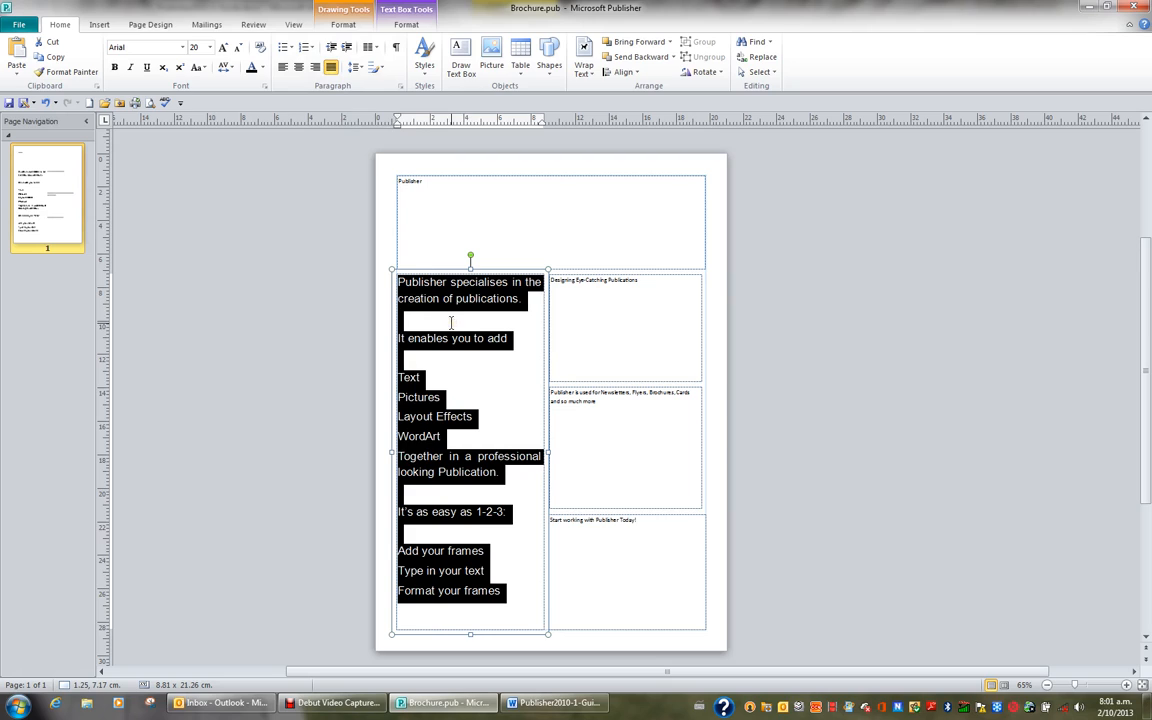
left_click(283, 68)
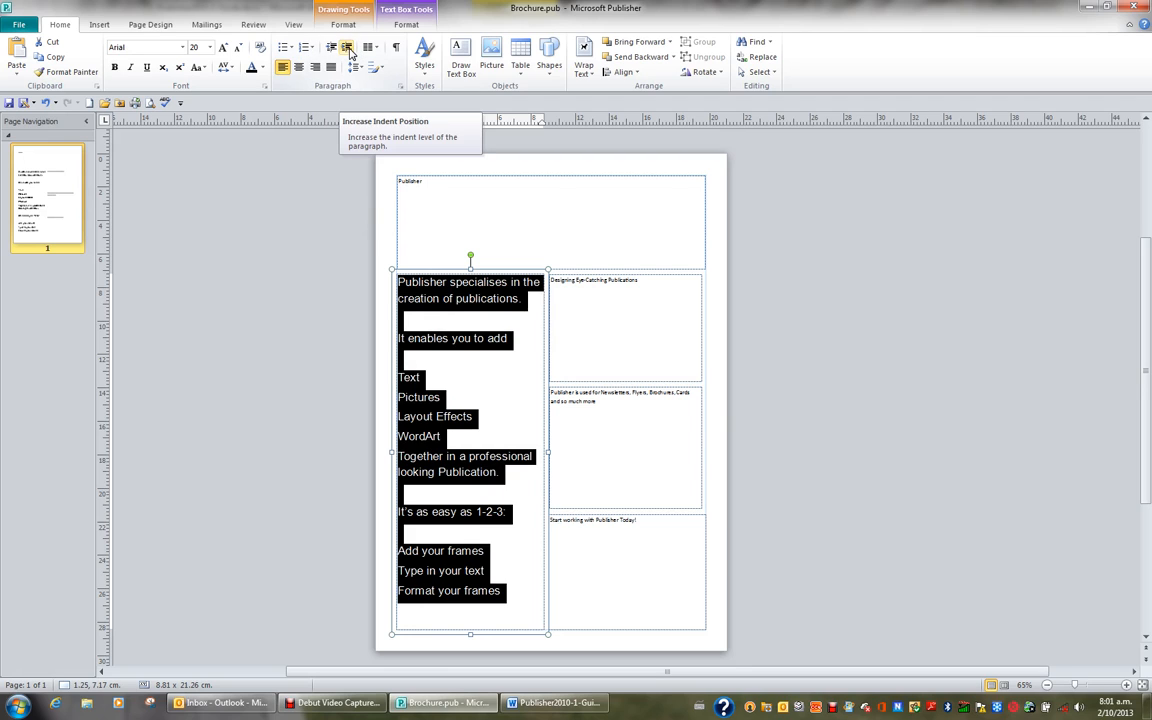
- Increase the selected text's indent one level and decrease it again, and set the text box to one column
left_click(347, 48)
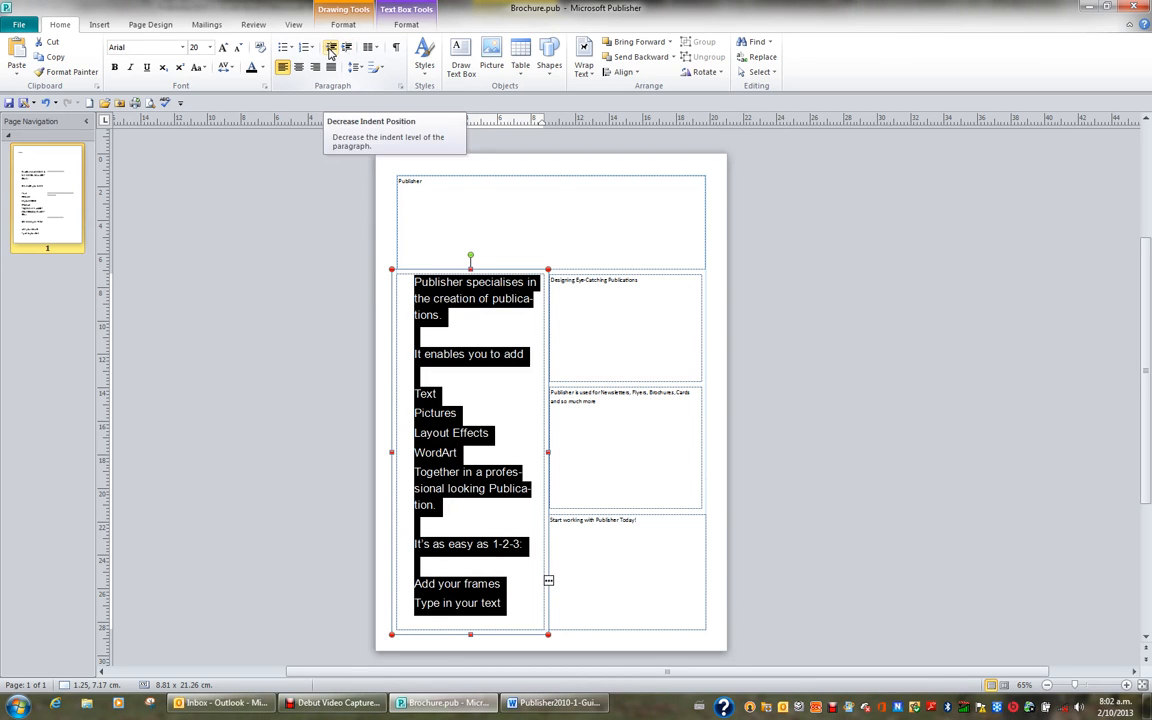
left_click(331, 53)
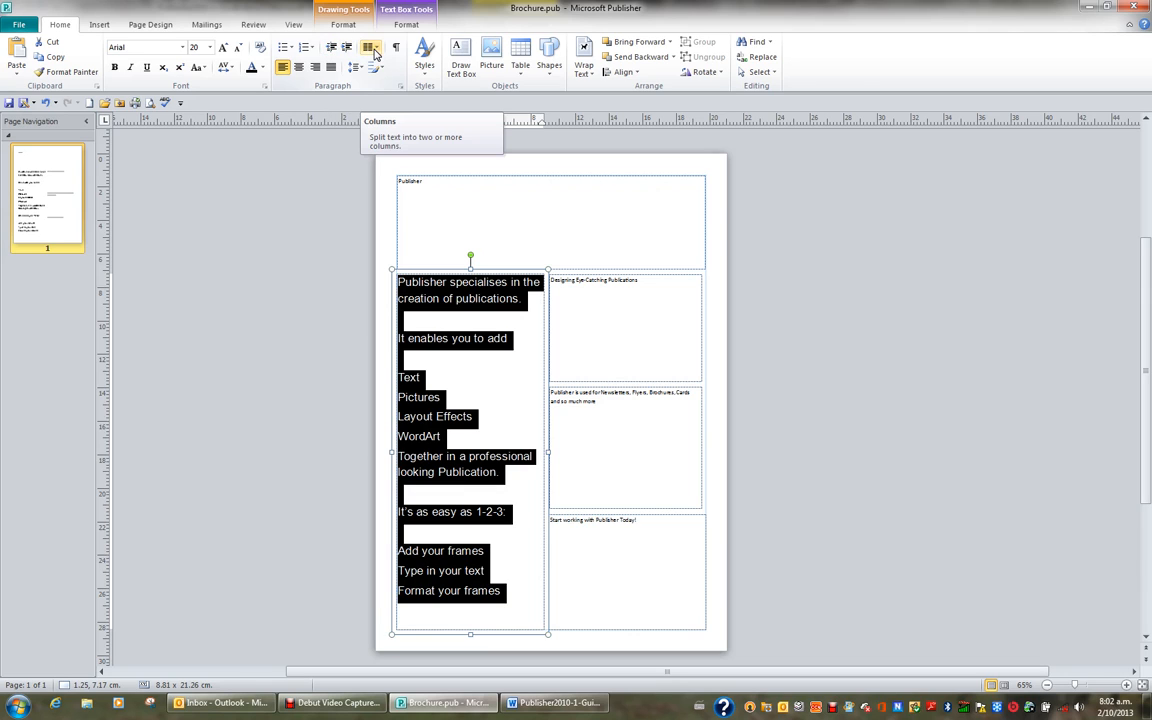
left_click(374, 54)
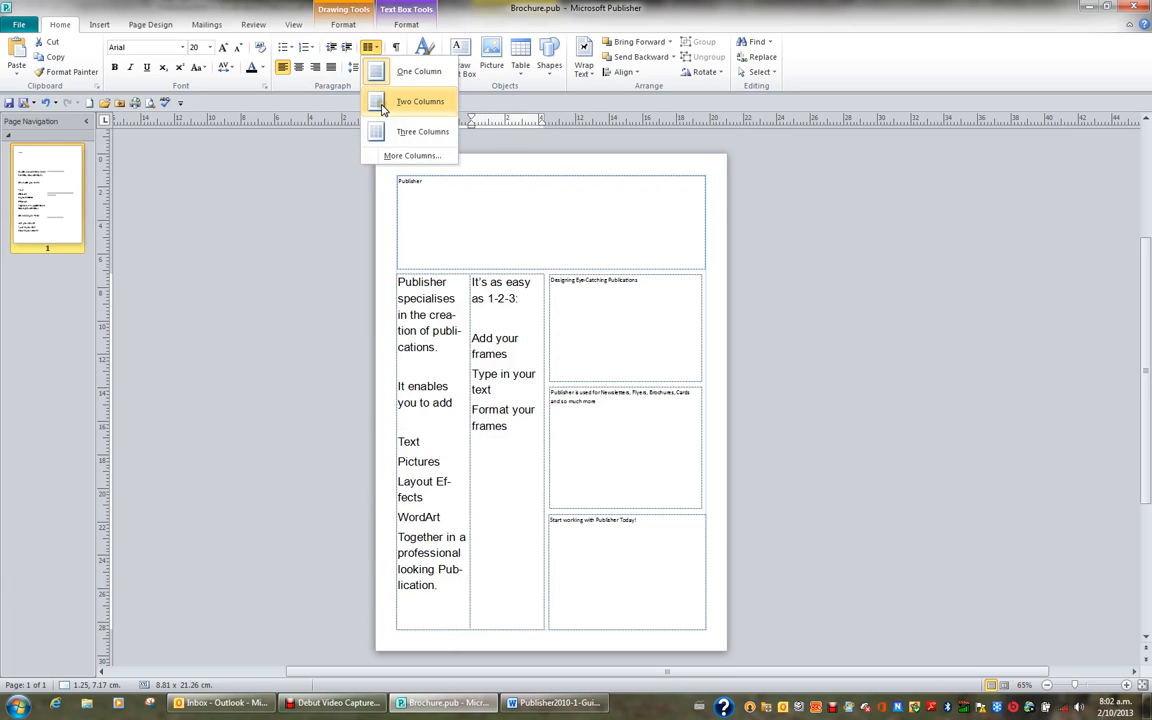
left_click(378, 73)
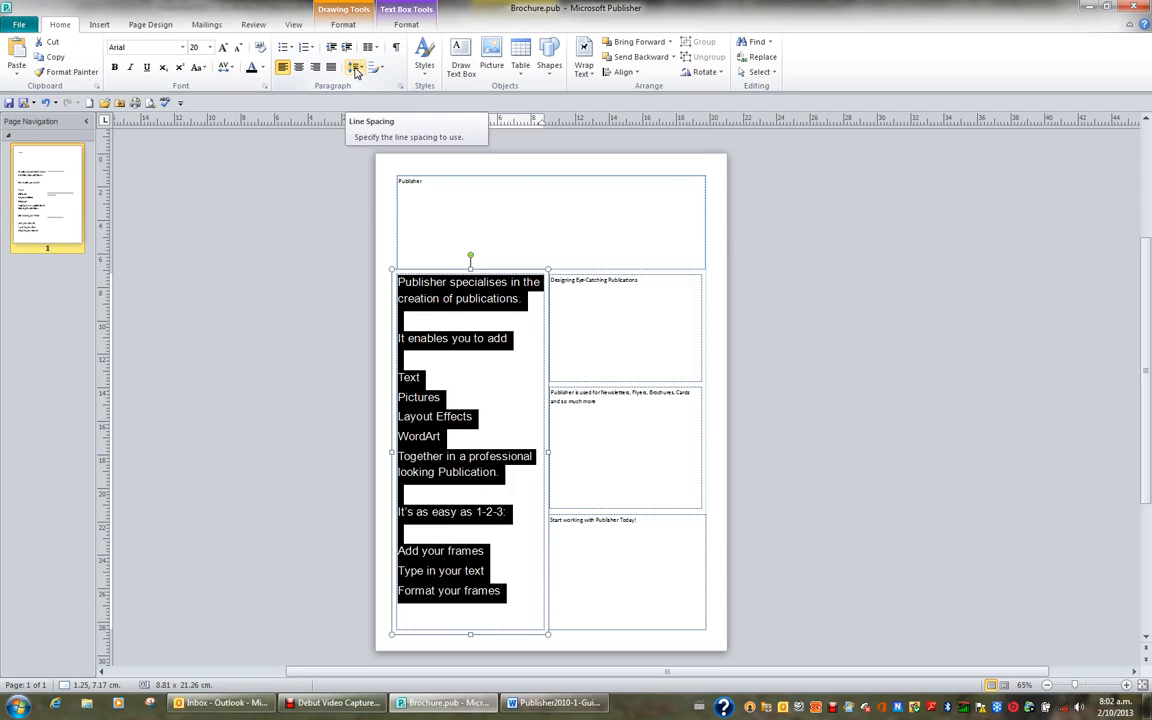
- Set the selected text's line spacing to 1.0 and its paragraph spacing to None
left_click(356, 68)
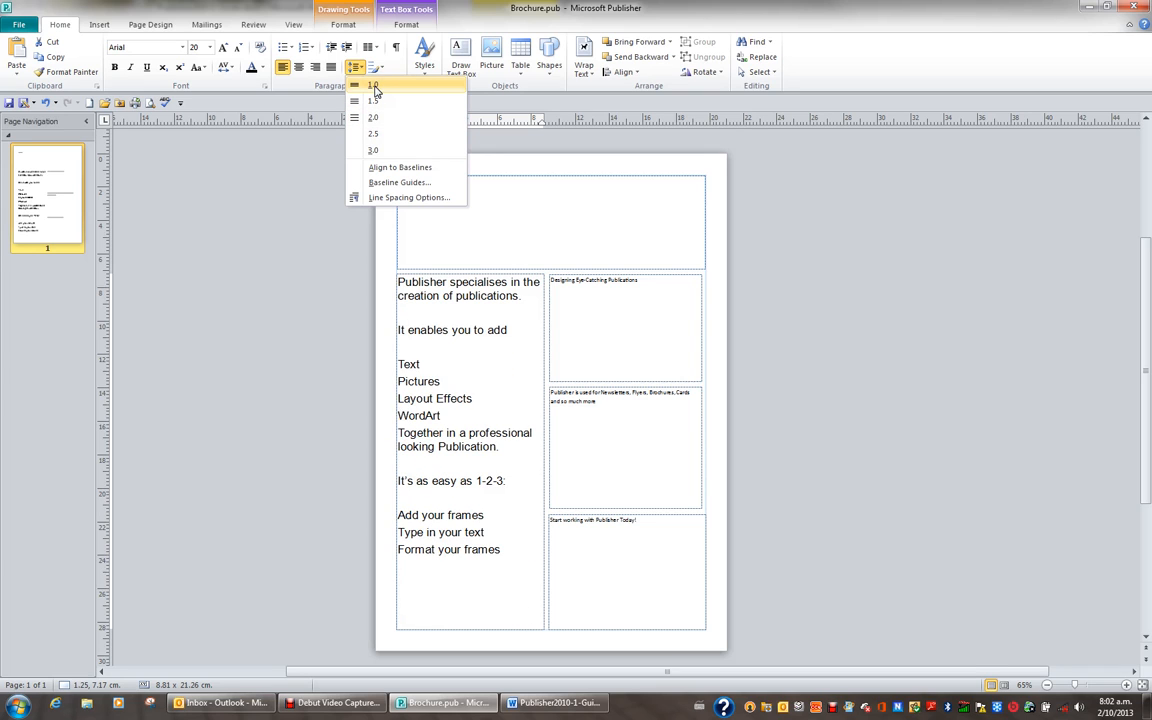
left_click(374, 87)
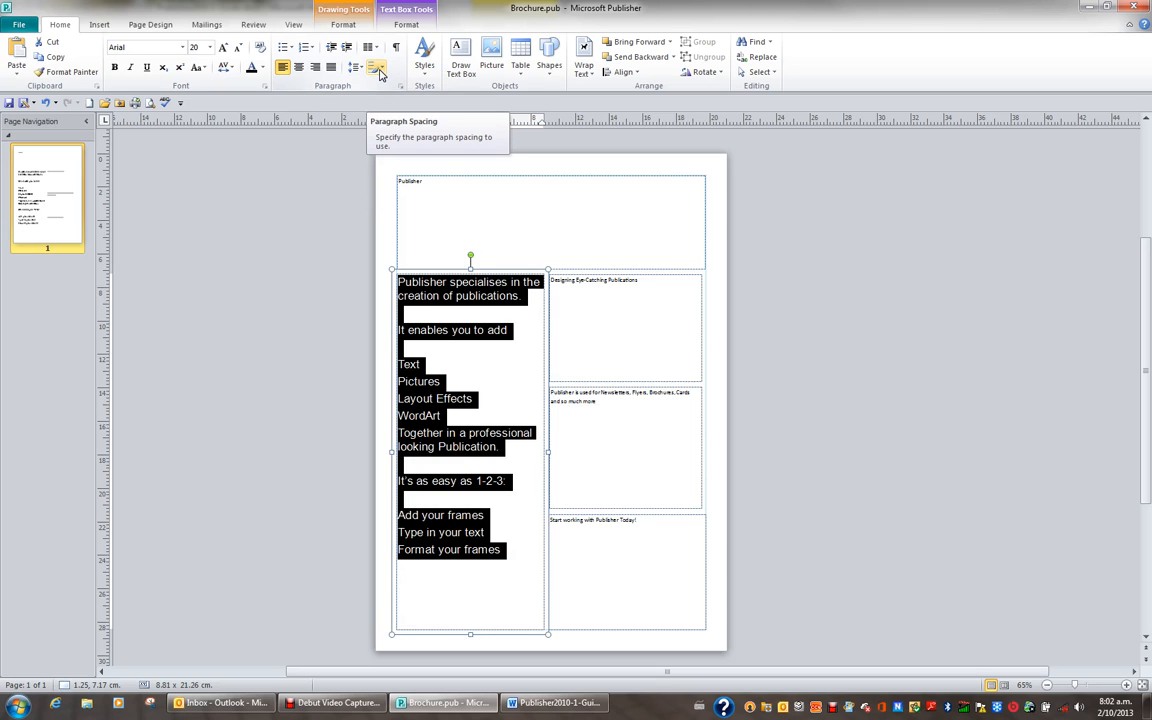
left_click(378, 70)
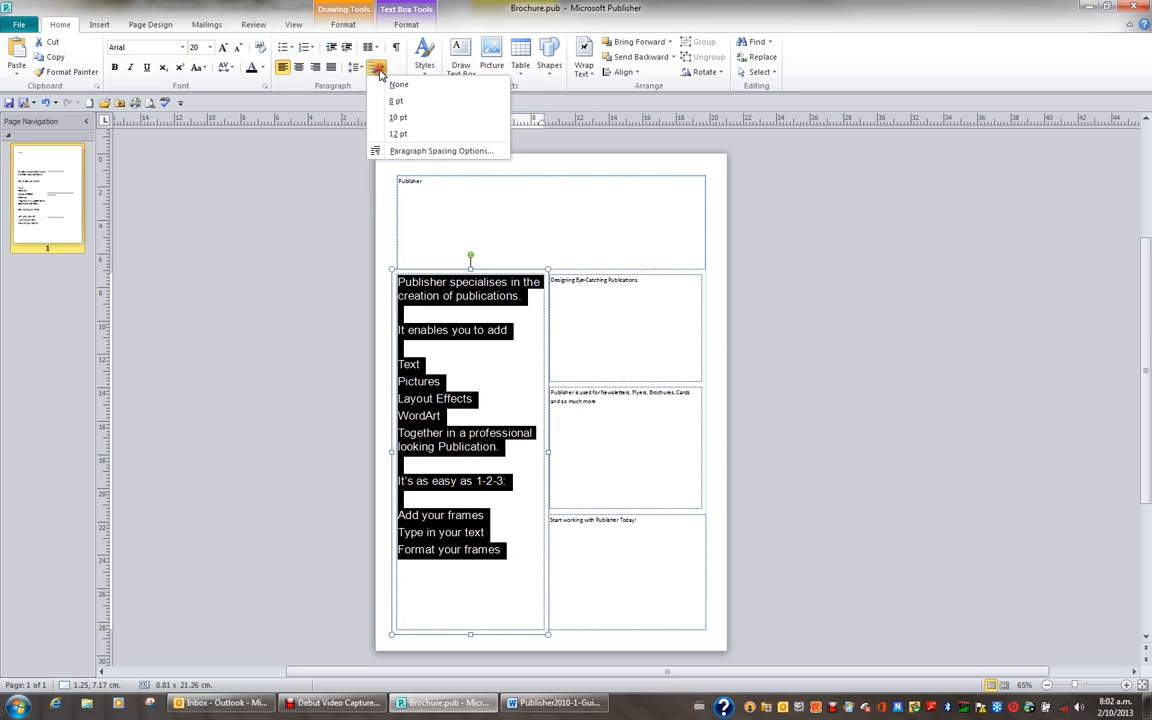
left_click(389, 136)
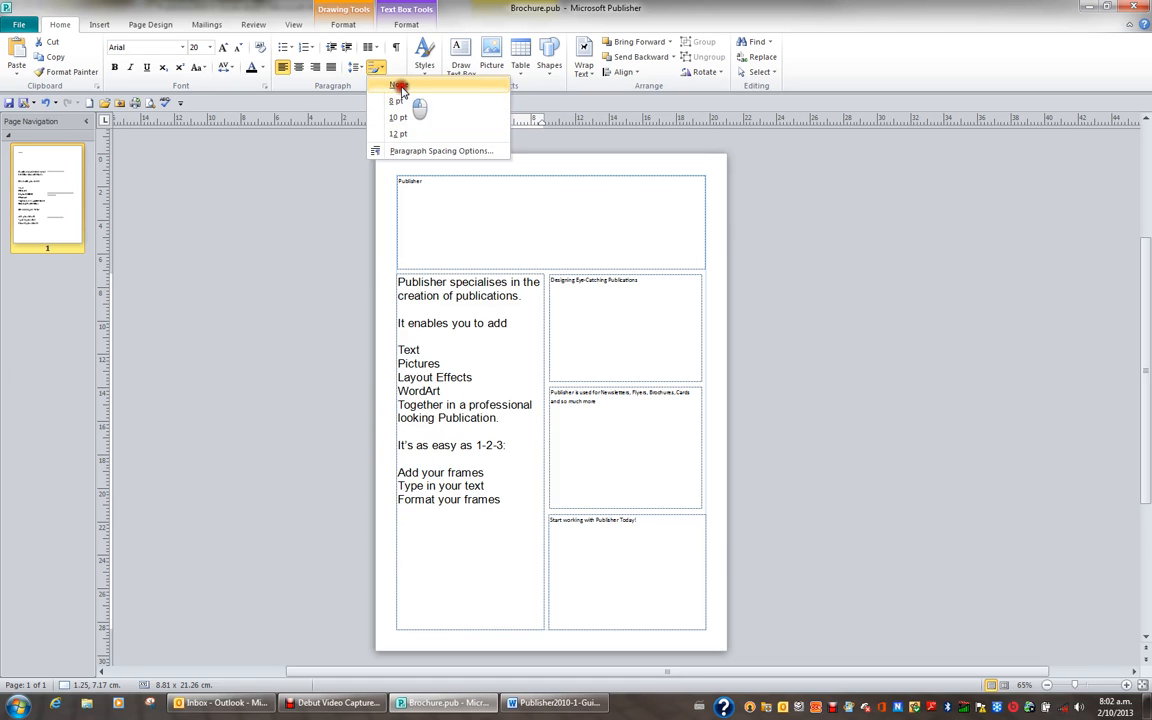
left_click(399, 87)
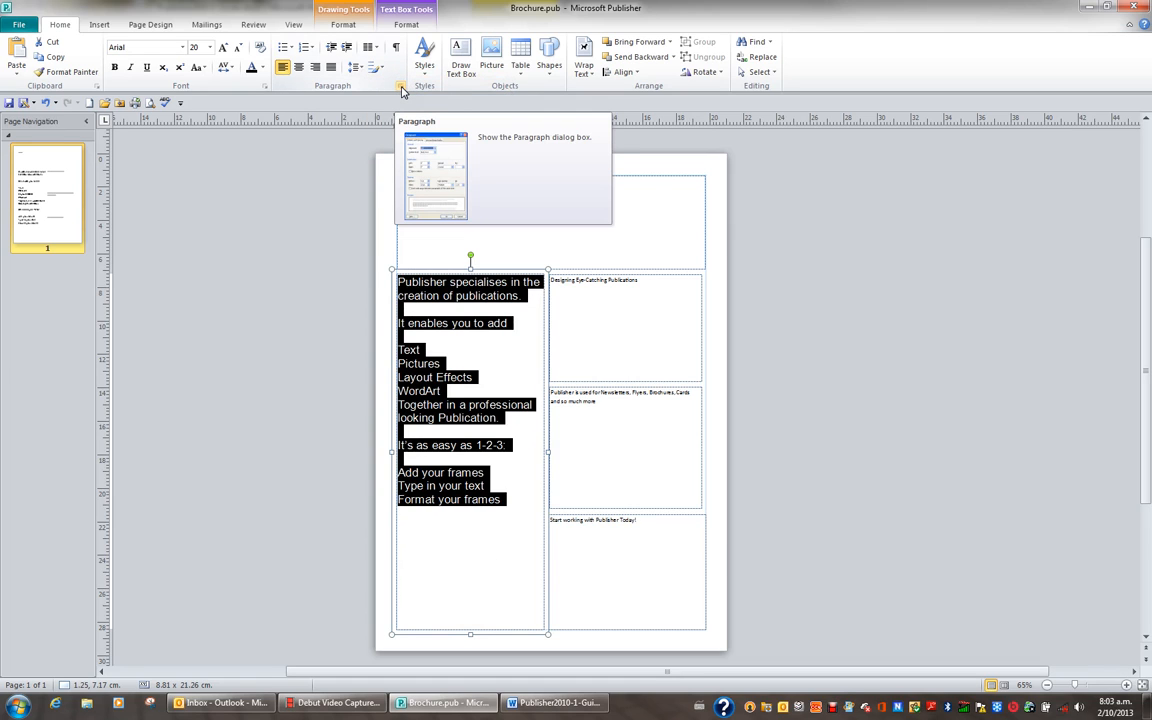
- Bullet the lines from "Text" to "looking Publication." with a custom bullet character, the recently used Wingdings symbol 157
left_click(442, 404)
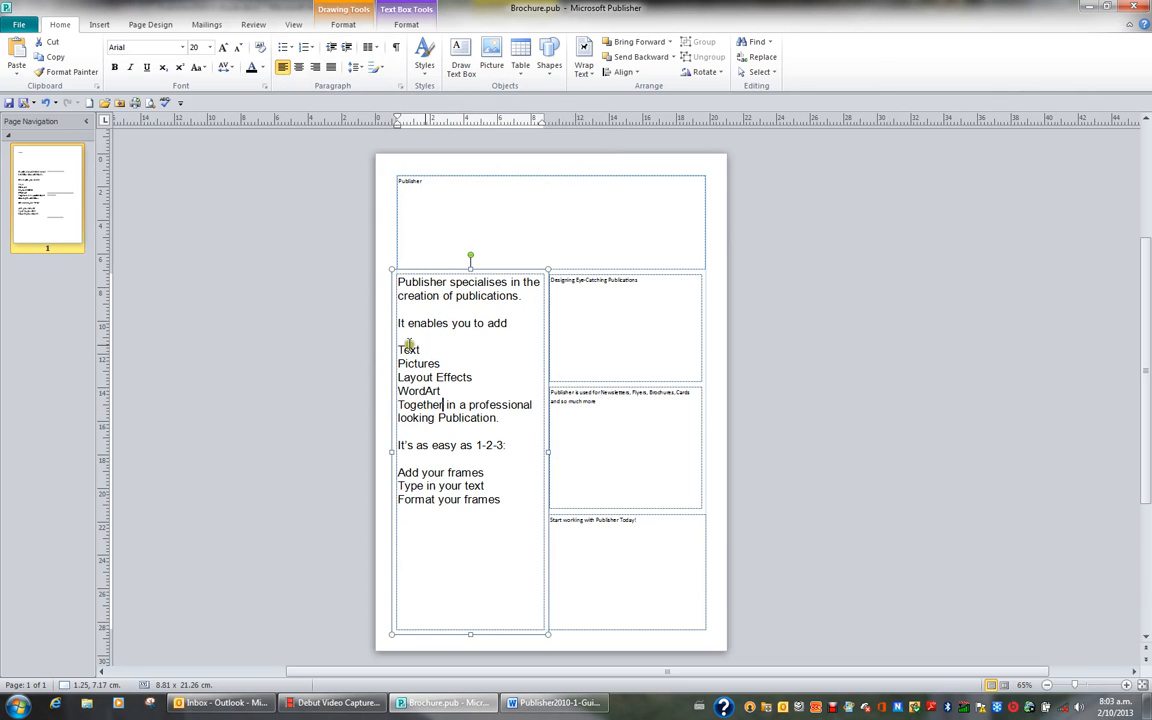
left_click(513, 421)
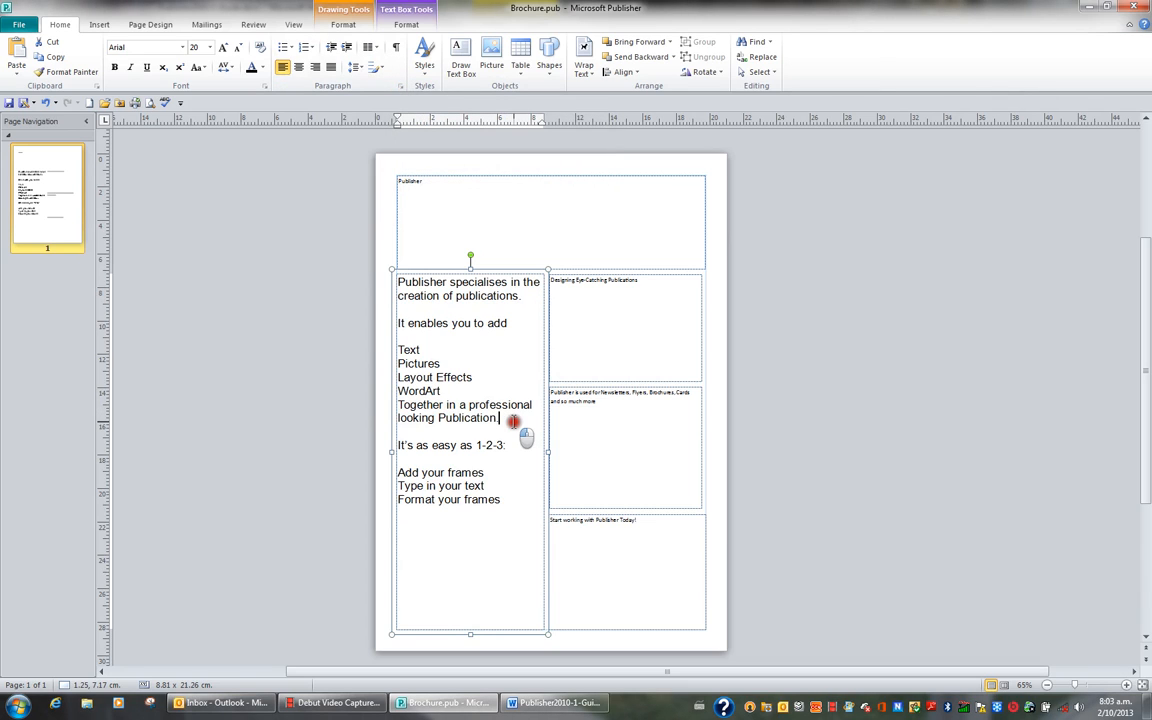
left_click_drag(513, 421, 400, 352)
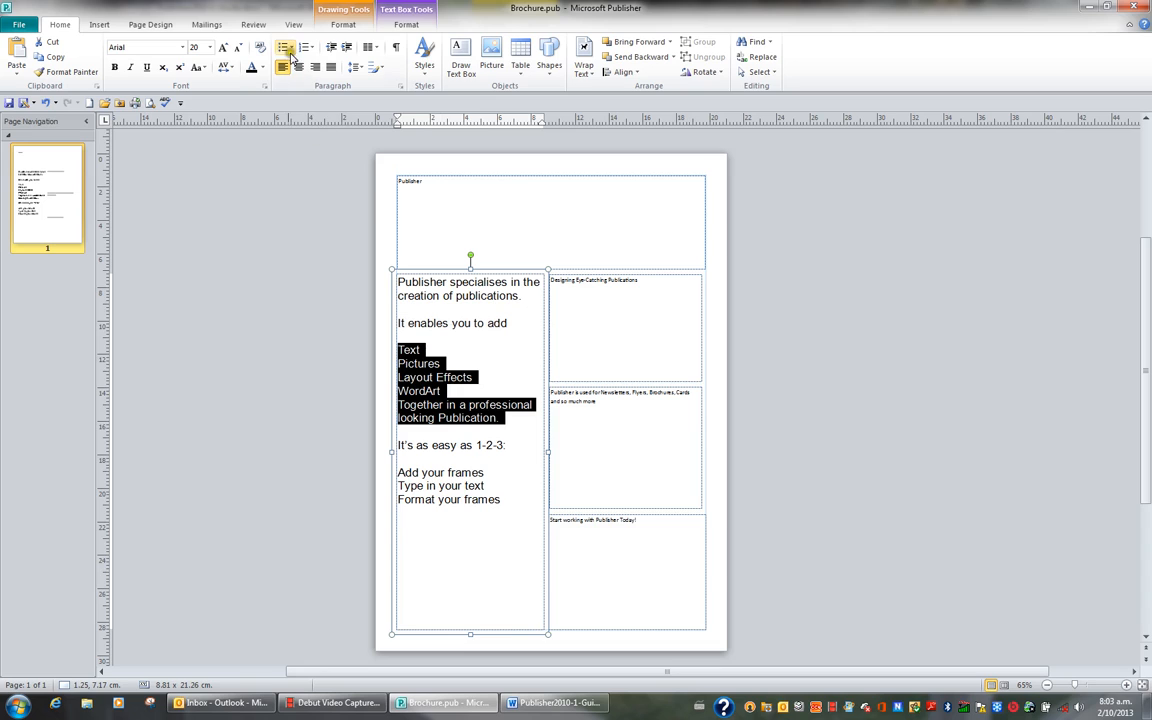
left_click(284, 50)
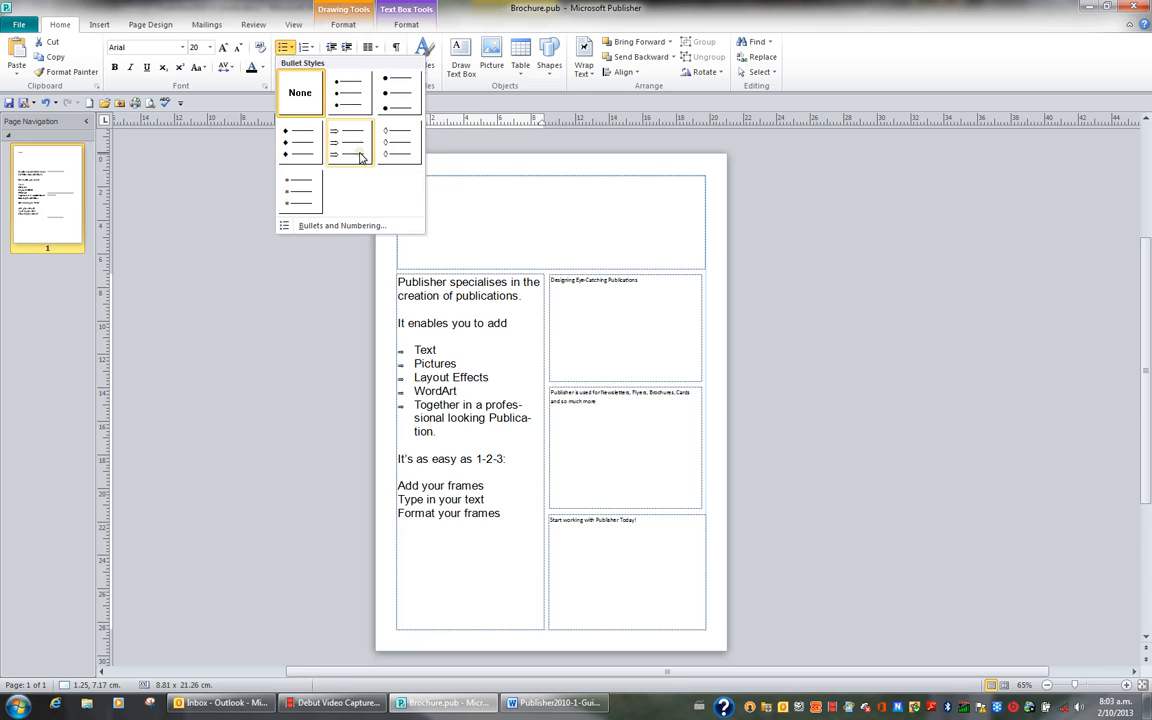
left_click(318, 227)
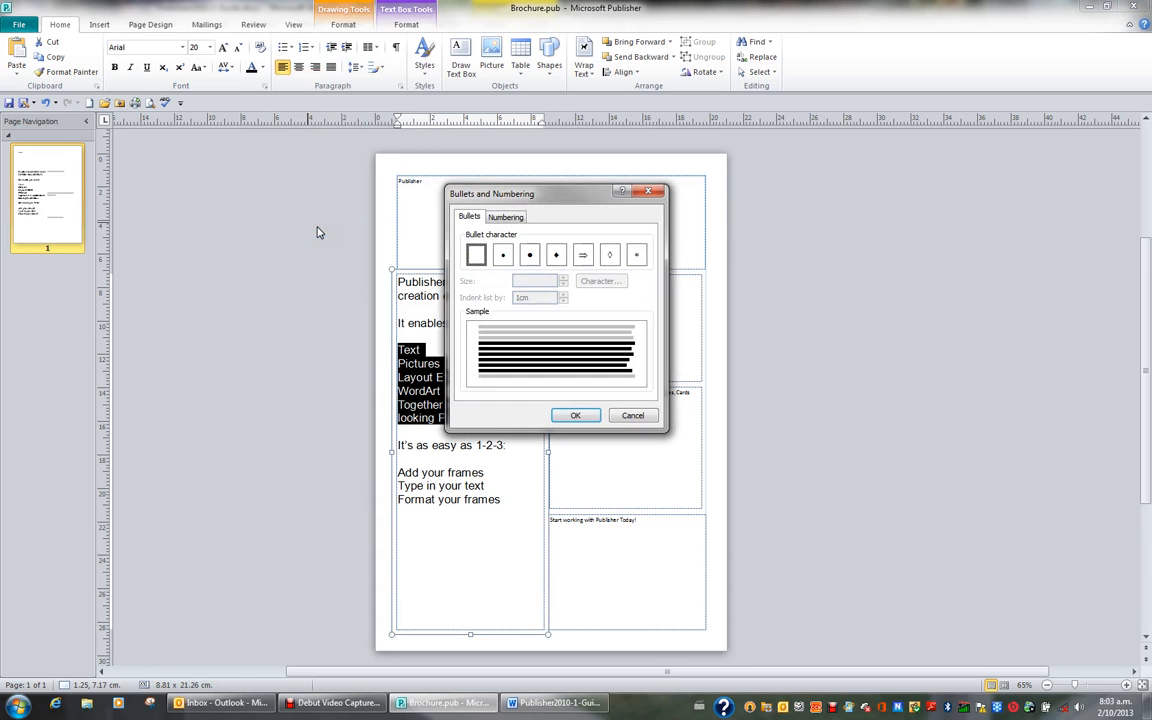
left_click(503, 255)
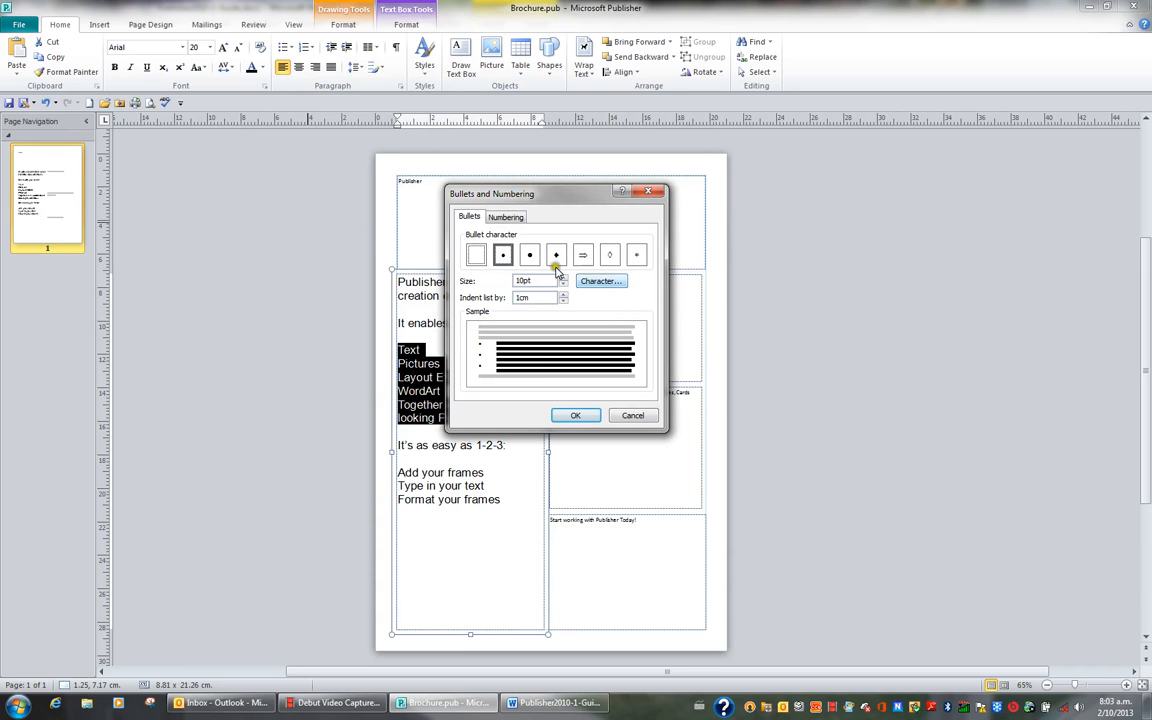
left_click(530, 255)
left_click(596, 281)
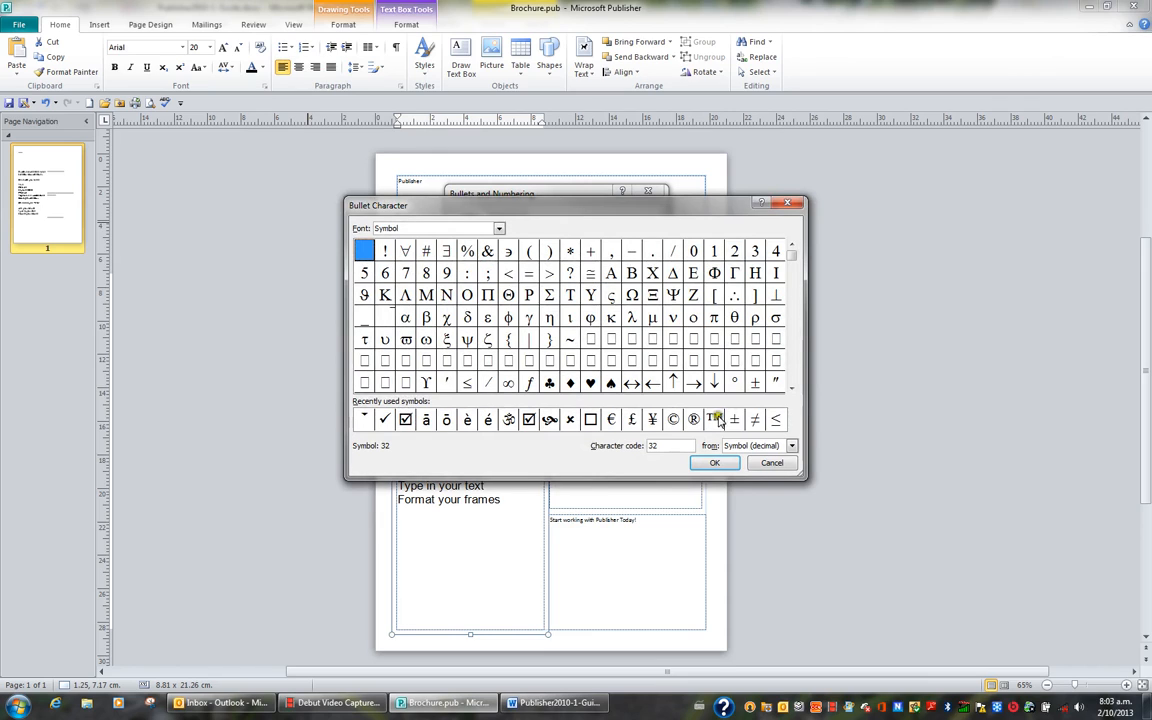
left_click(551, 421)
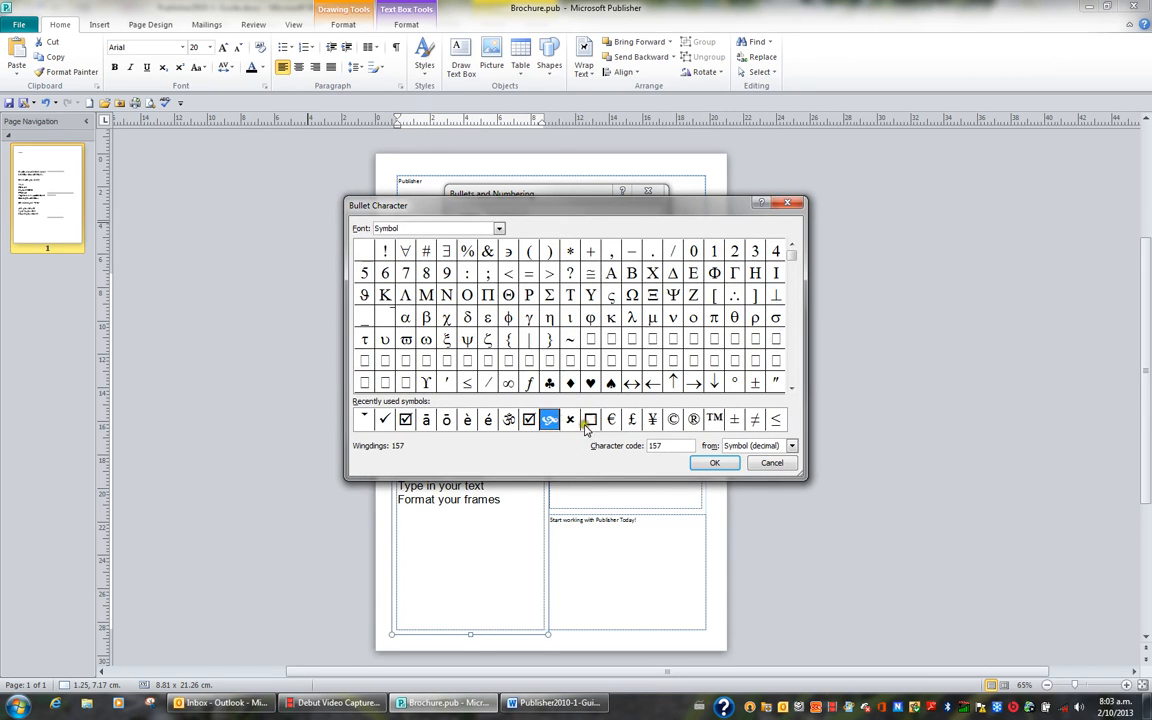
left_click(711, 465)
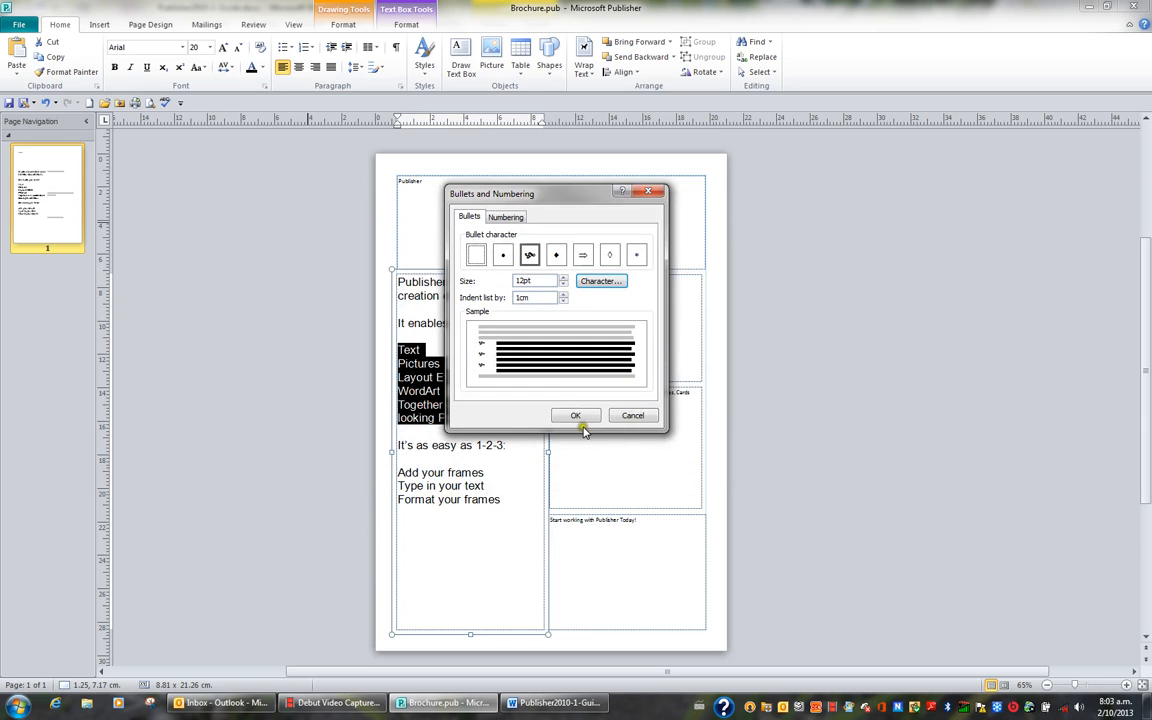
left_click(580, 416)
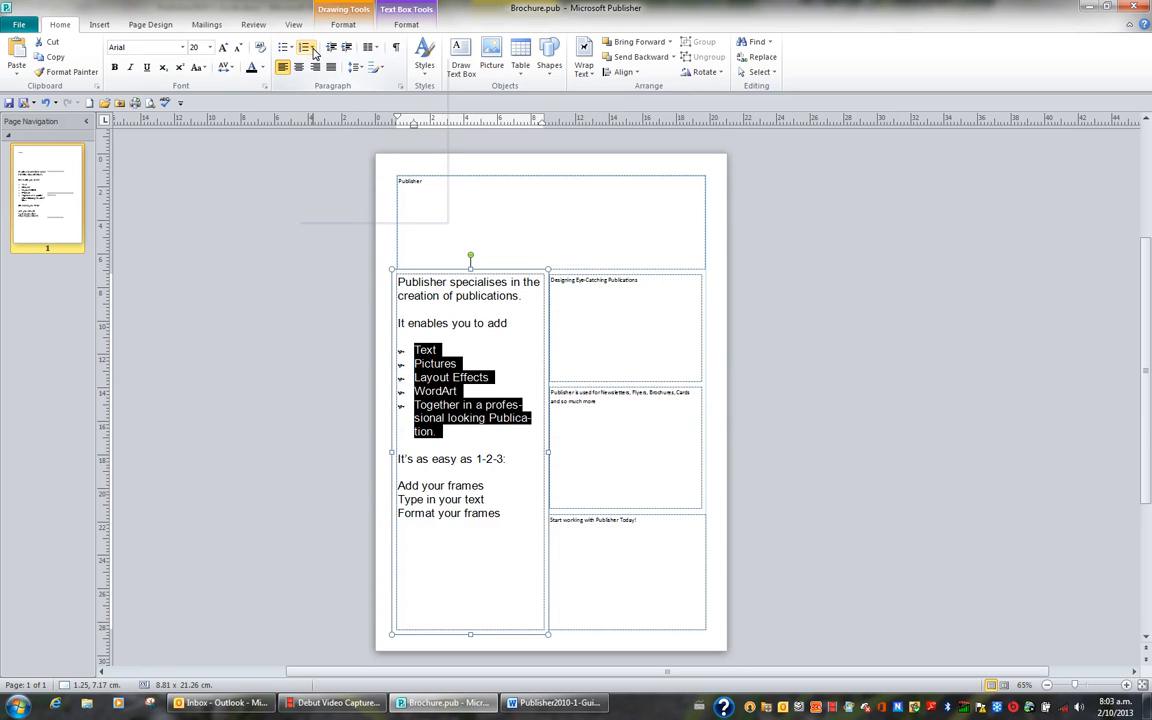
- Change the selected list to numbering in the 1) 2) 3) style, and review its paragraph indent and spacing settings, cancelling out of them
left_click(308, 50)
left_click(308, 52)
left_click(309, 53)
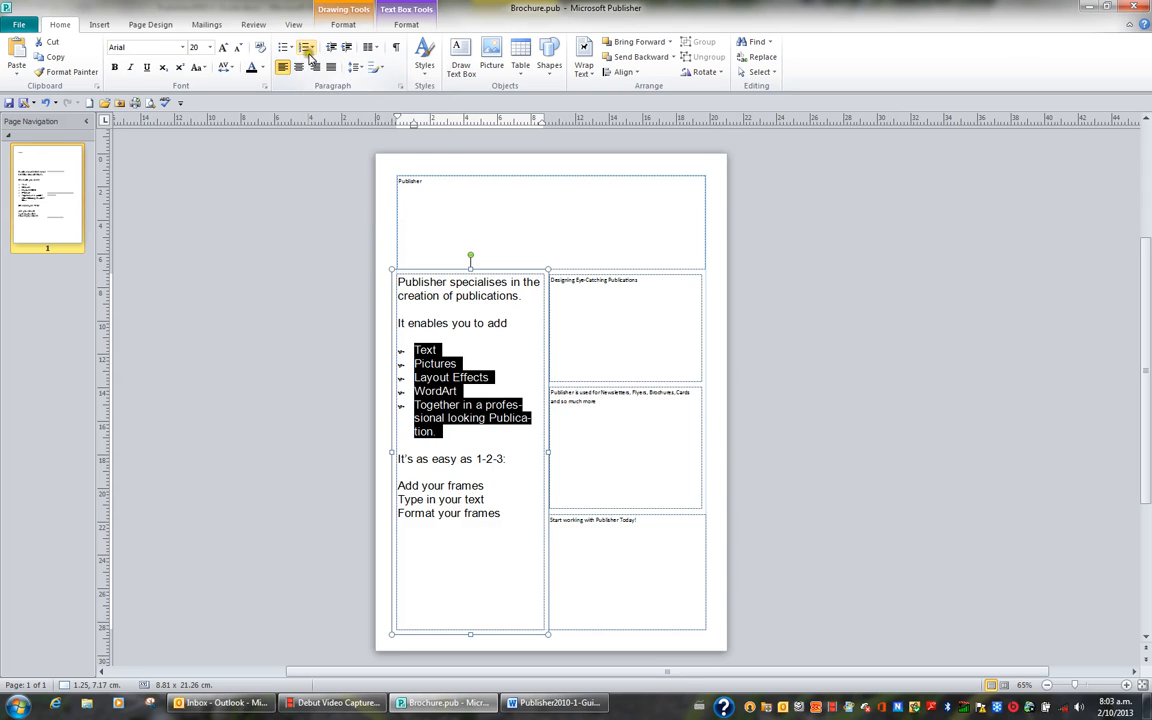
left_click(310, 56)
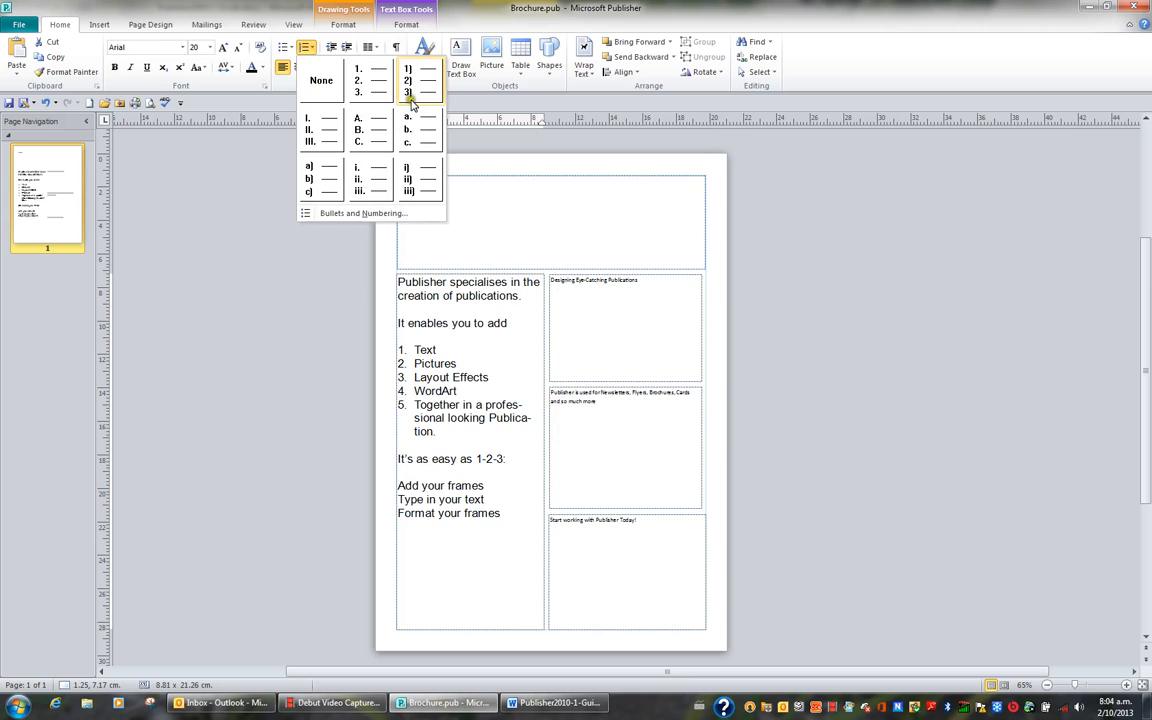
left_click(413, 97)
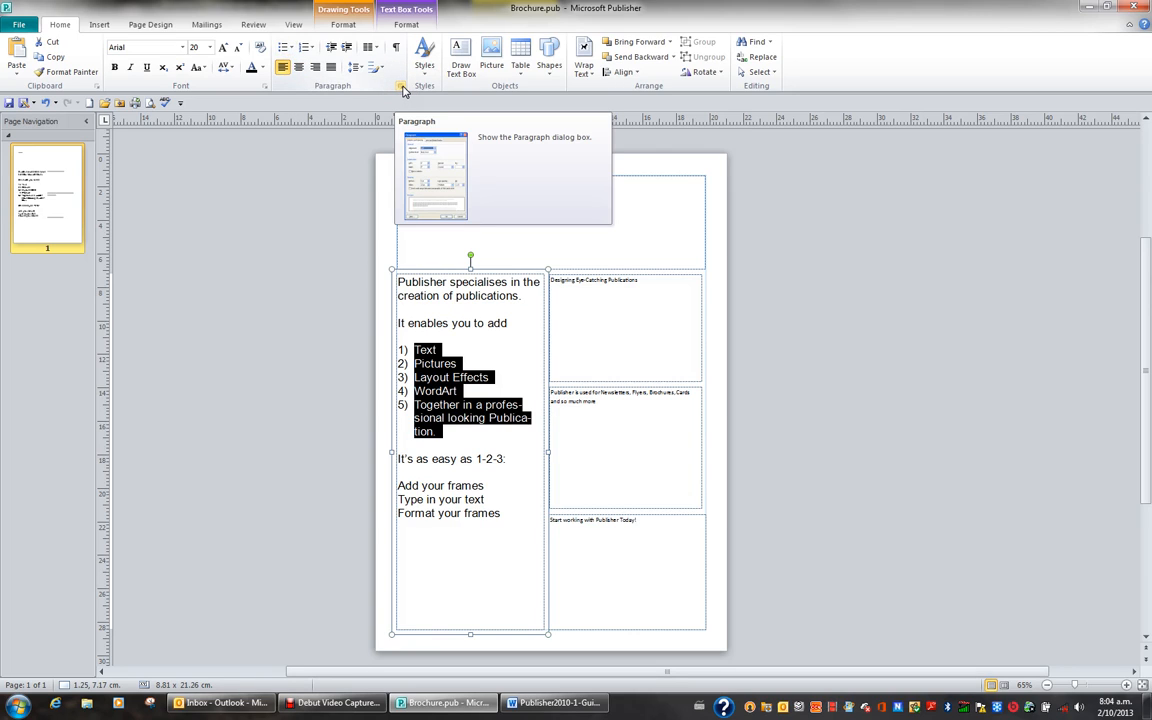
left_click(401, 88)
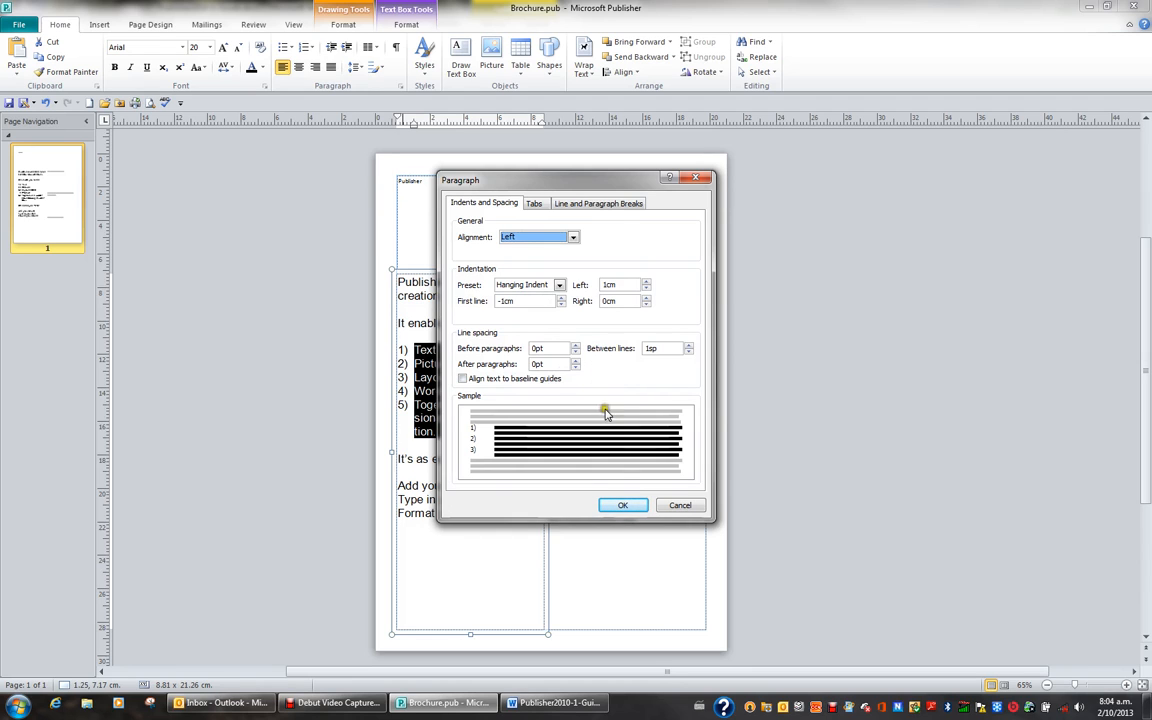
left_click(687, 507)
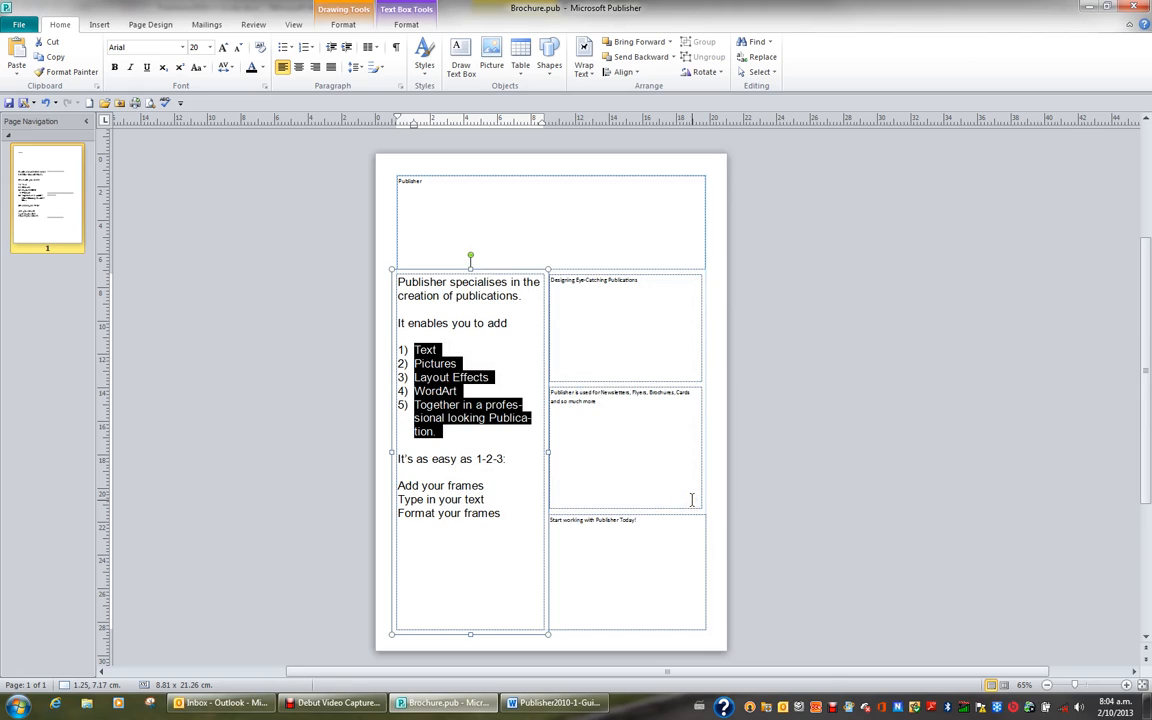